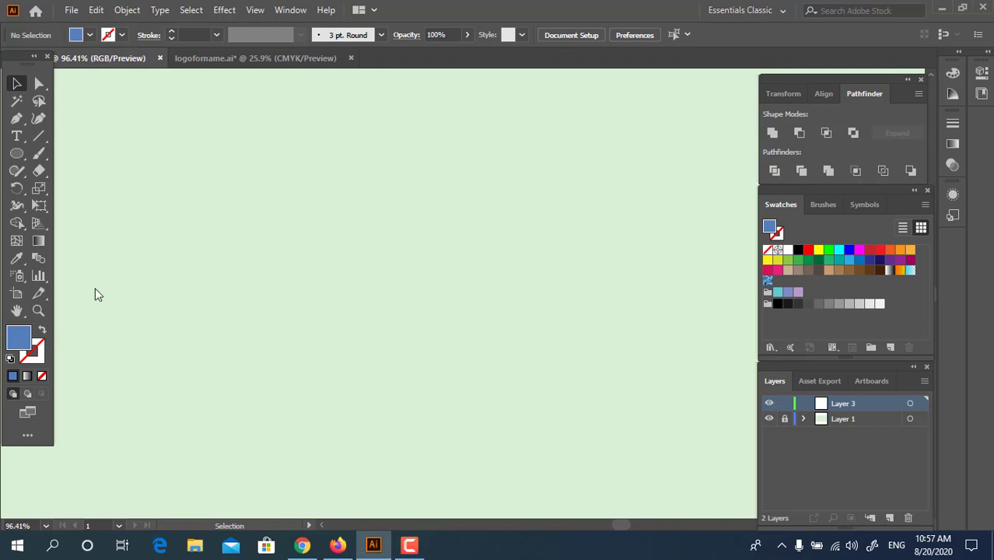
# Step: Set the fill colour to a muted medium blue
pyautogui.moveTo(93, 138)
pyautogui.mouseDown()
pyautogui.moveTo(88, 126)
pyautogui.moveTo(115, 120)
pyautogui.mouseUp()
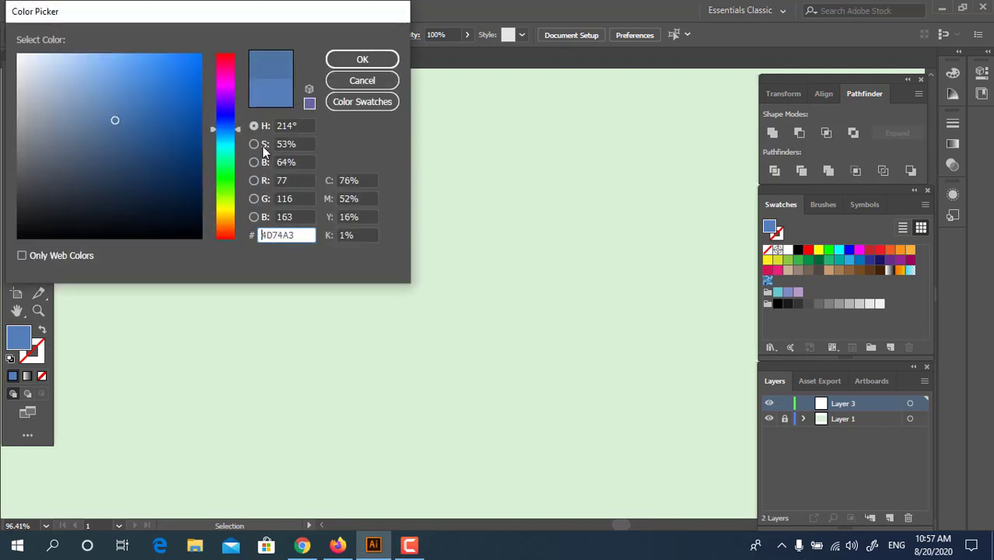
pyautogui.click(229, 132)
pyautogui.click(391, 61)
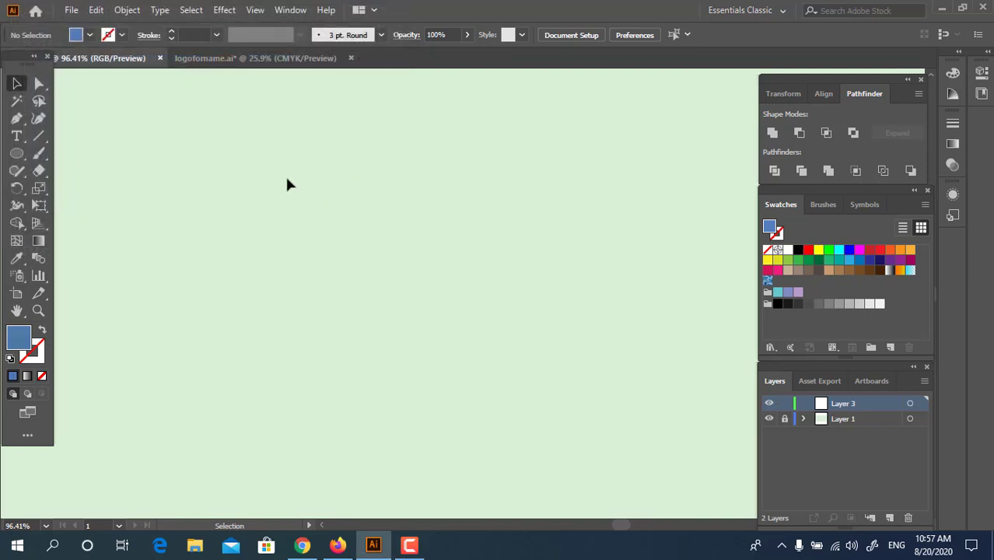
# Step: Draw a large circle and centre it horizontally and vertically on the artboard
pyautogui.click(16, 153)
pyautogui.moveTo(267, 129); pyautogui.dragTo(547, 409)
pyautogui.click(16, 83)
pyautogui.click(626, 33)
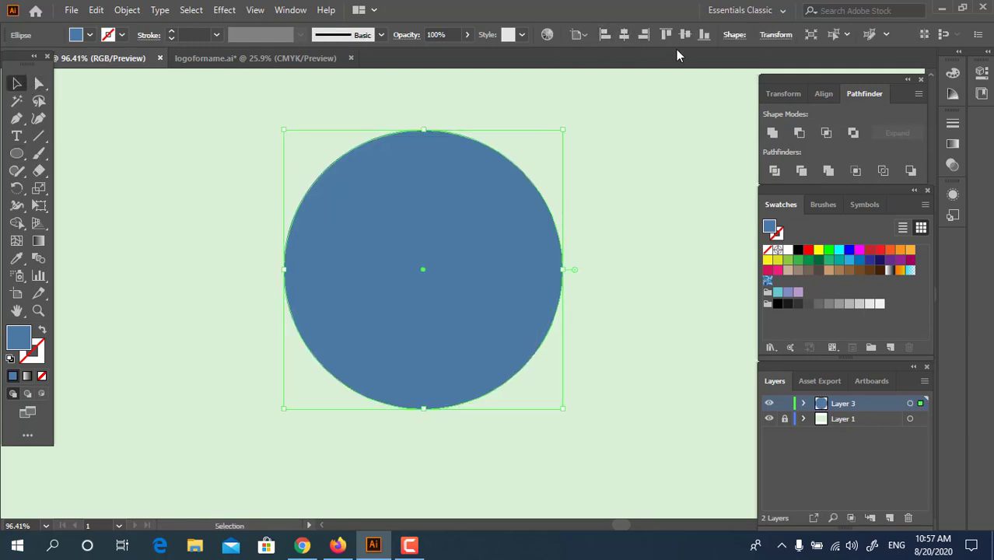
pyautogui.click(685, 34)
pyautogui.click(648, 219)
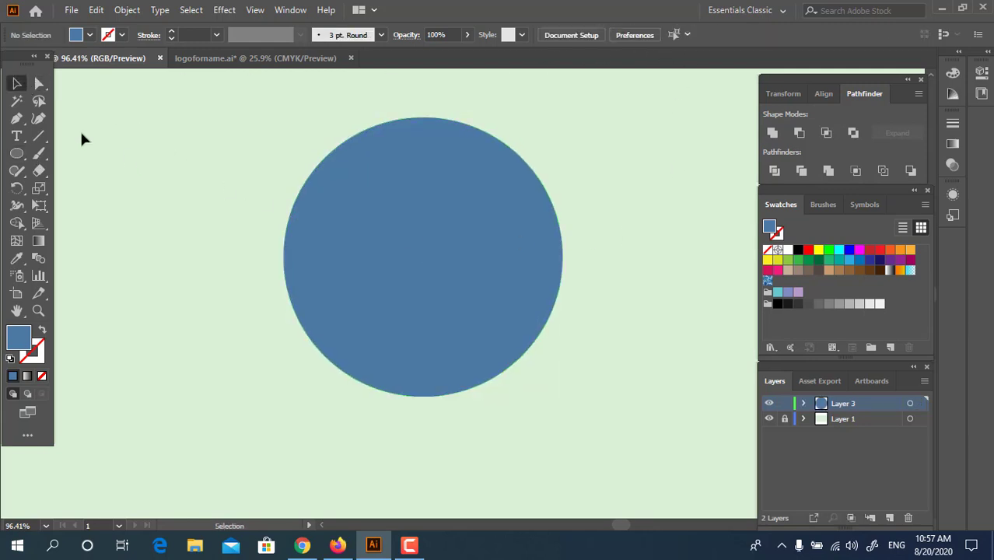
# Step: Draw a smaller circle inside the large one and fill it with the darker blue 3B627F
pyautogui.click(16, 154)
pyautogui.moveTo(311, 164); pyautogui.dragTo(487, 307)
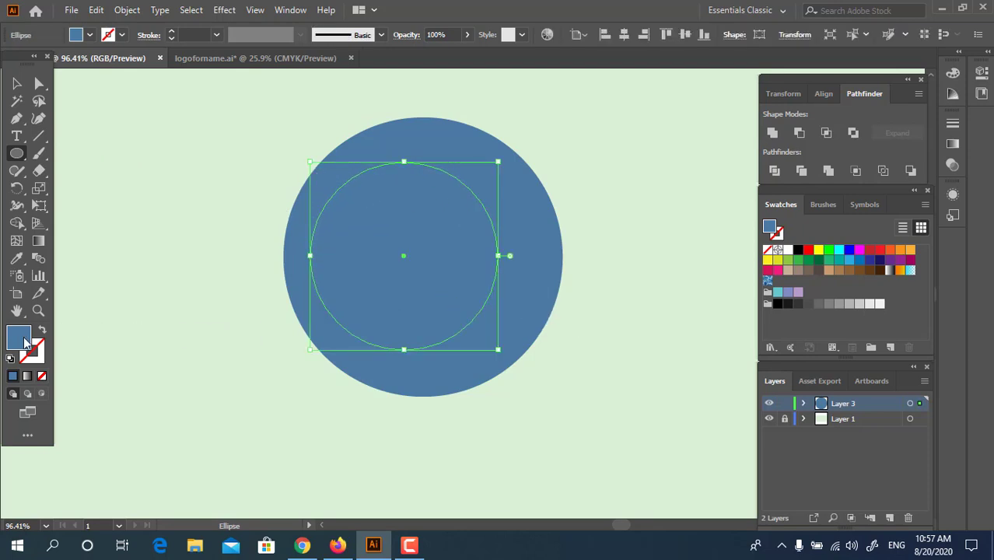
pyautogui.doubleClick(19, 336)
pyautogui.moveTo(112, 125); pyautogui.dragTo(116, 147)
pyautogui.click(362, 59)
pyautogui.click(17, 83)
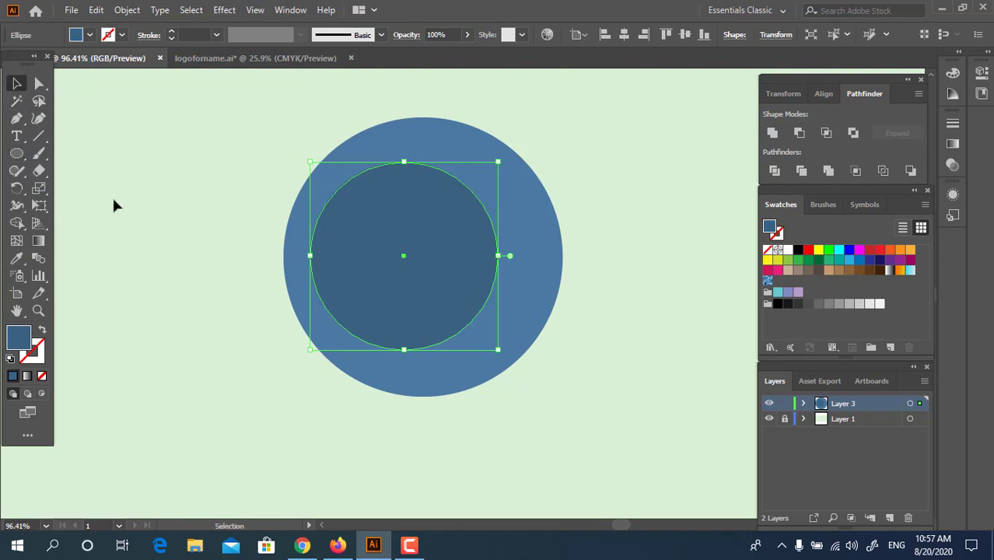
# Step: Overlap the large circle with the dark circle at its upper left and a light blue B2CAD8 copy at its lower right
pyautogui.click(113, 204)
pyautogui.moveTo(463, 248); pyautogui.dragTo(552, 407)
pyautogui.doubleClick(19, 336)
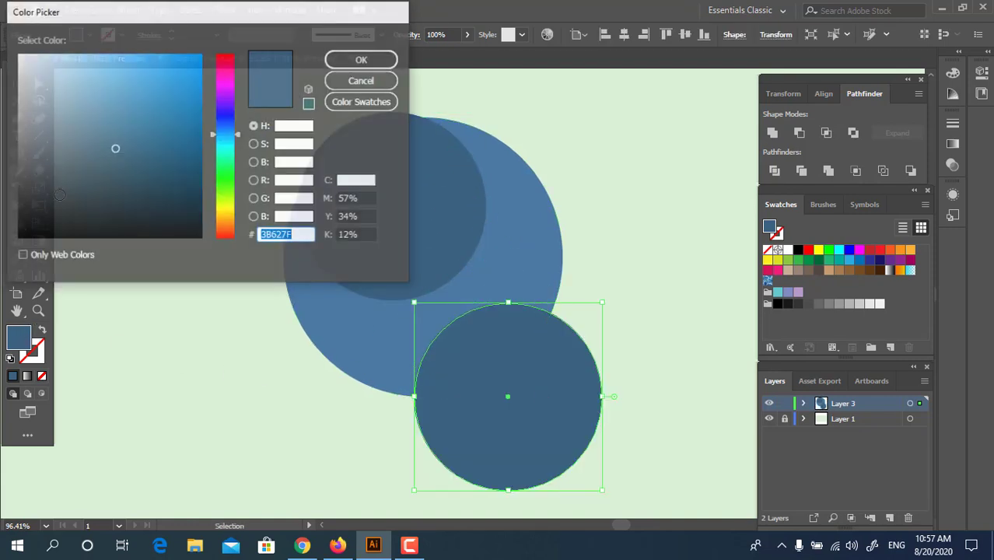
pyautogui.click(55, 87)
pyautogui.click(49, 79)
pyautogui.click(369, 66)
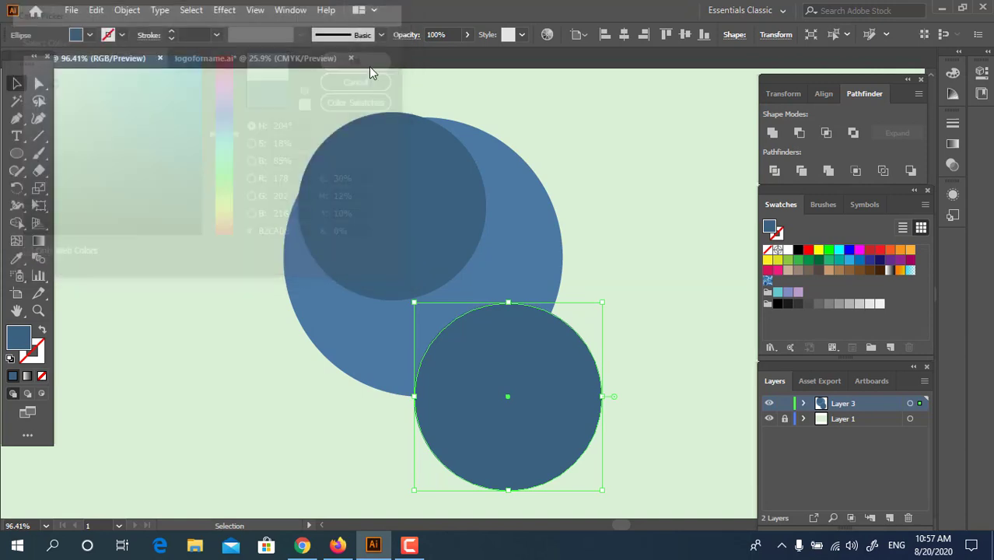
# Step: Draw a wide rectangle across the lower half of the large circle and give it the large circle's sampled blue
pyautogui.moveTo(15, 155); pyautogui.dragTo(78, 149)
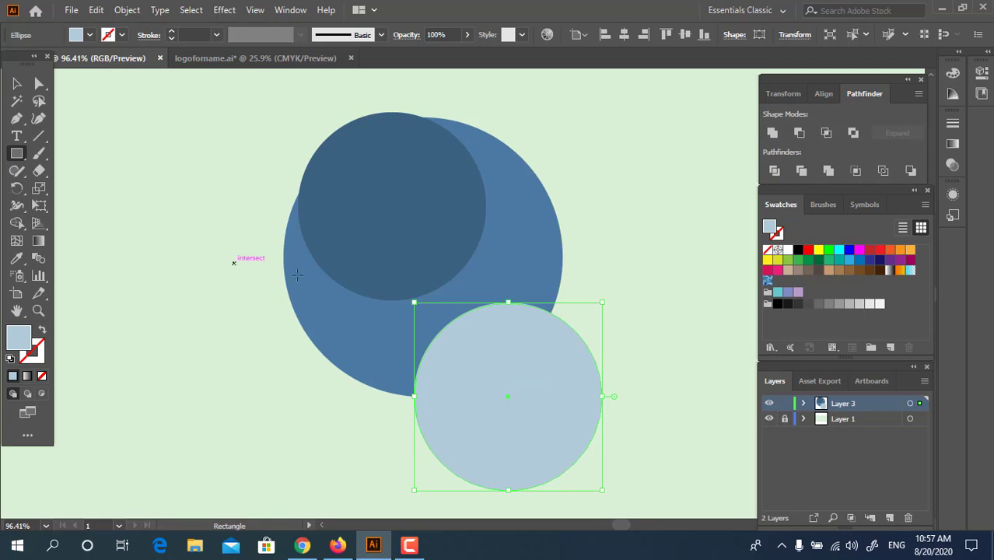
pyautogui.moveTo(234, 262)
pyautogui.mouseDown()
pyautogui.moveTo(595, 351)
pyautogui.moveTo(623, 403)
pyautogui.mouseUp()
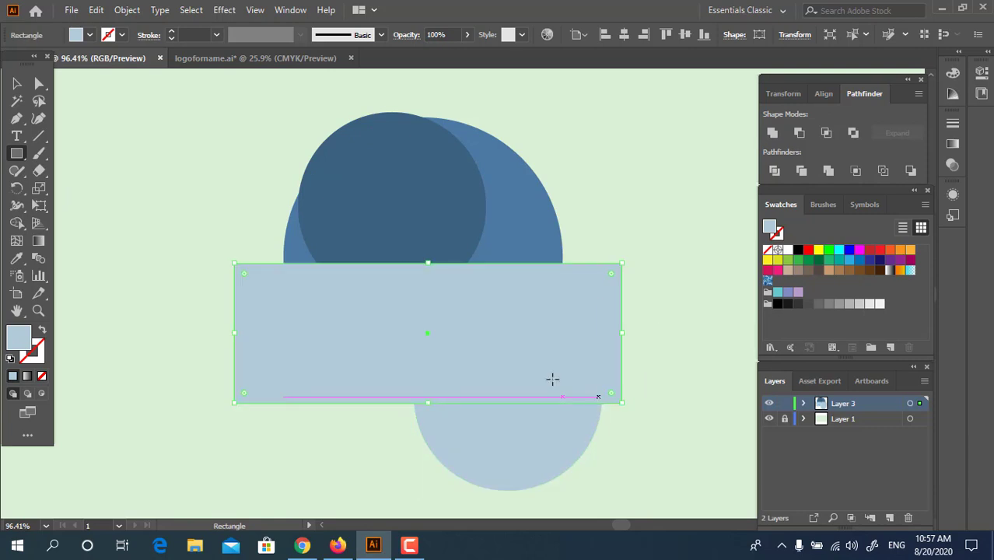
pyautogui.click(16, 83)
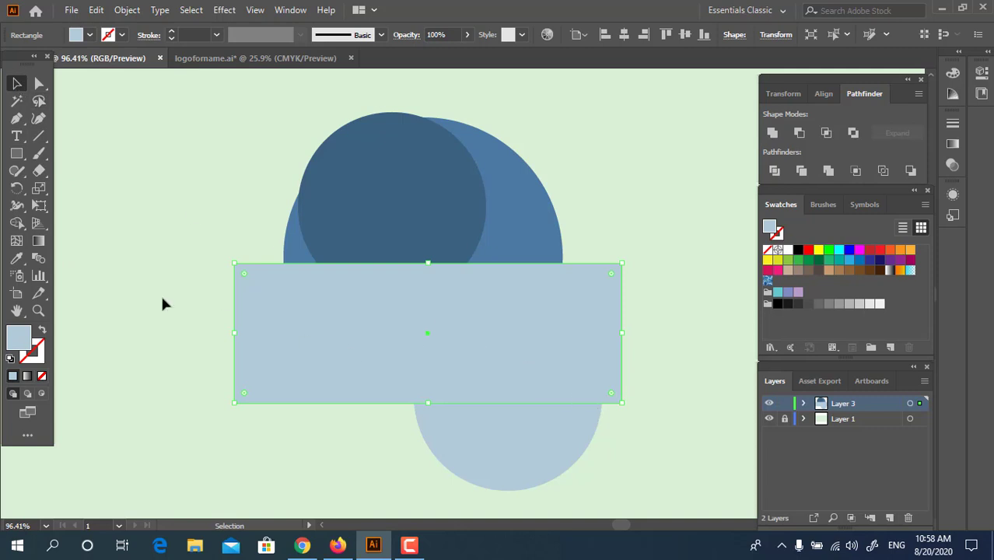
pyautogui.click(16, 257)
pyautogui.click(522, 237)
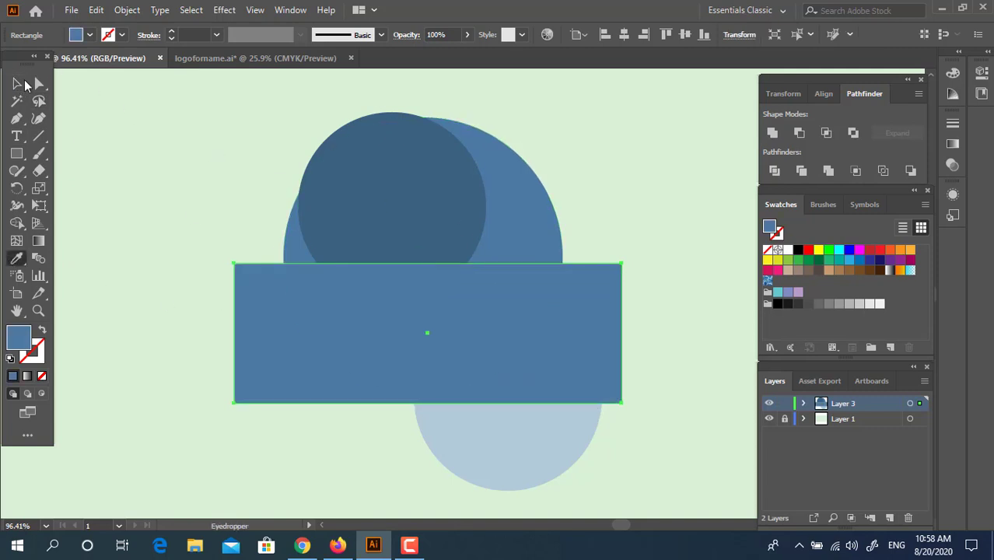
# Step: Bring the light blue circle to the front, above the rectangle
pyautogui.click(23, 83)
pyautogui.click(504, 421)
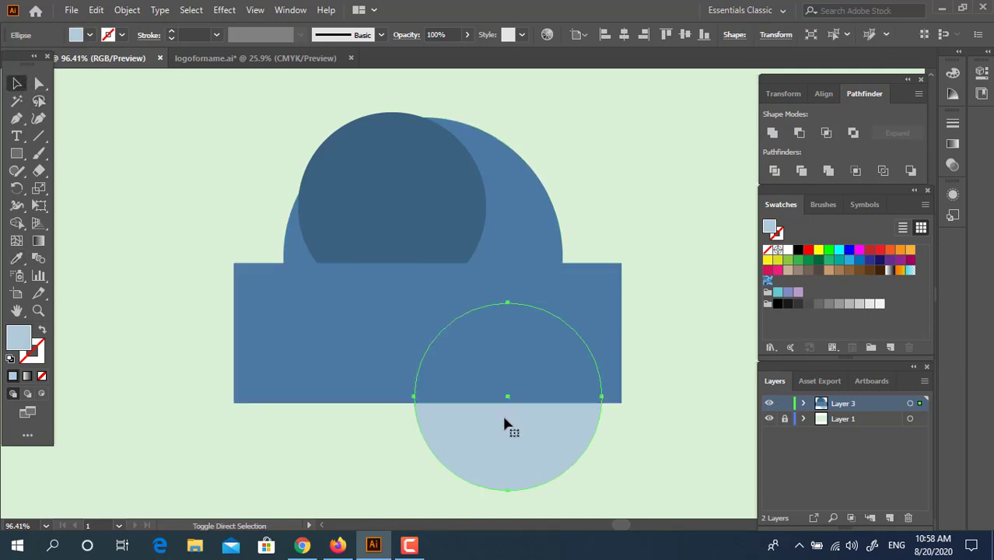
pyautogui.hotkey('ctrl', 'shift', ']')
# Step: Divide all the overlapping shapes with Pathfinder and ungroup the resulting pieces
pyautogui.click(450, 246)
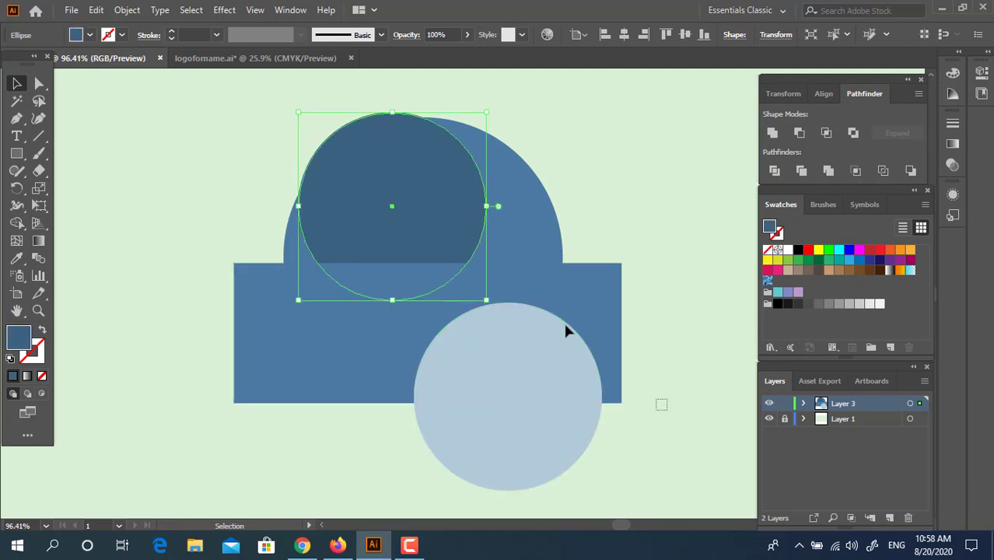
pyautogui.moveTo(566, 327); pyautogui.dragTo(368, 164)
pyautogui.click(800, 172)
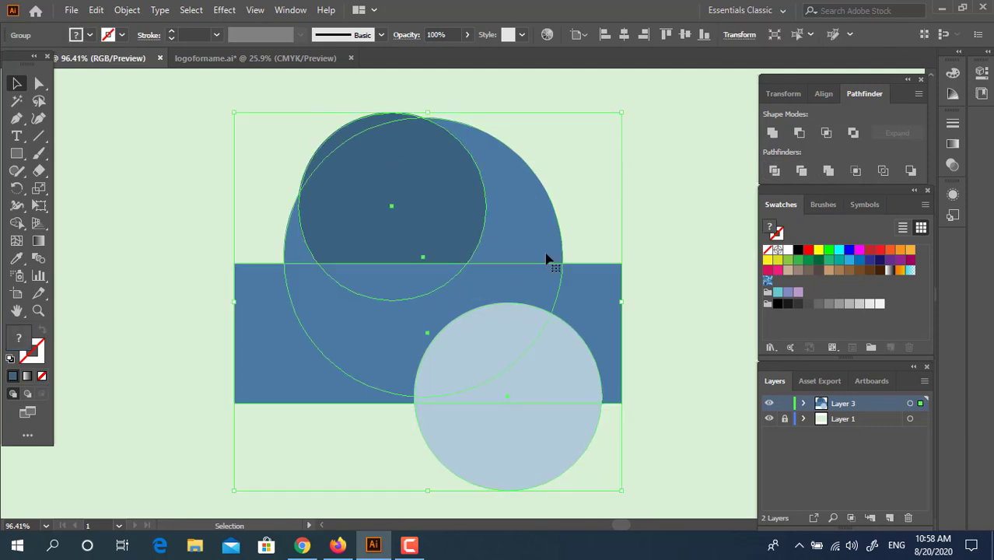
pyautogui.rightClick(549, 262)
pyautogui.click(582, 385)
# Step: Delete the upper circle pieces and everything outside the large circle, keeping the whale's body, tail crescent and light belly
pyautogui.moveTo(679, 451); pyautogui.dragTo(569, 355)
pyautogui.moveTo(566, 208); pyautogui.dragTo(389, 122)
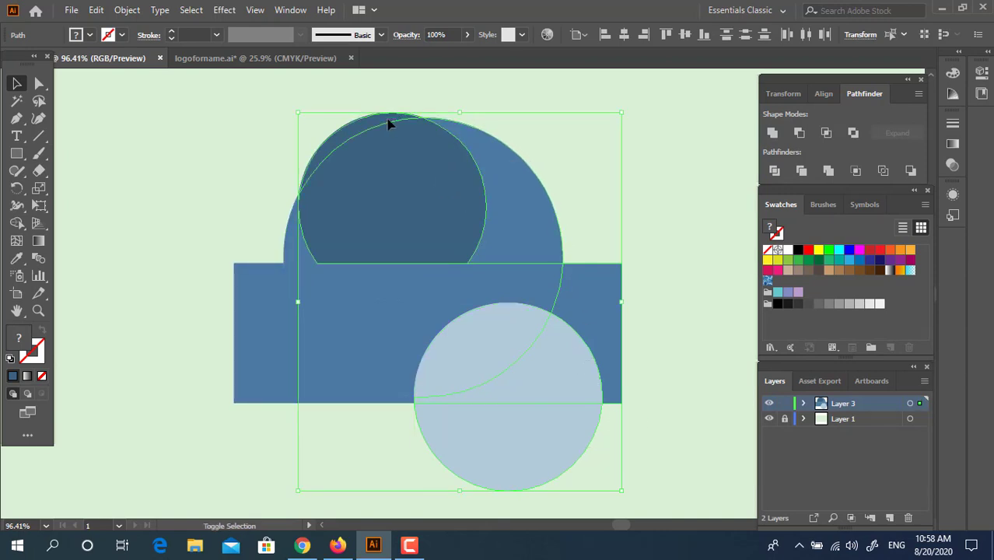
pyautogui.keyDown('shift'); pyautogui.click(245, 325); pyautogui.keyUp('shift')
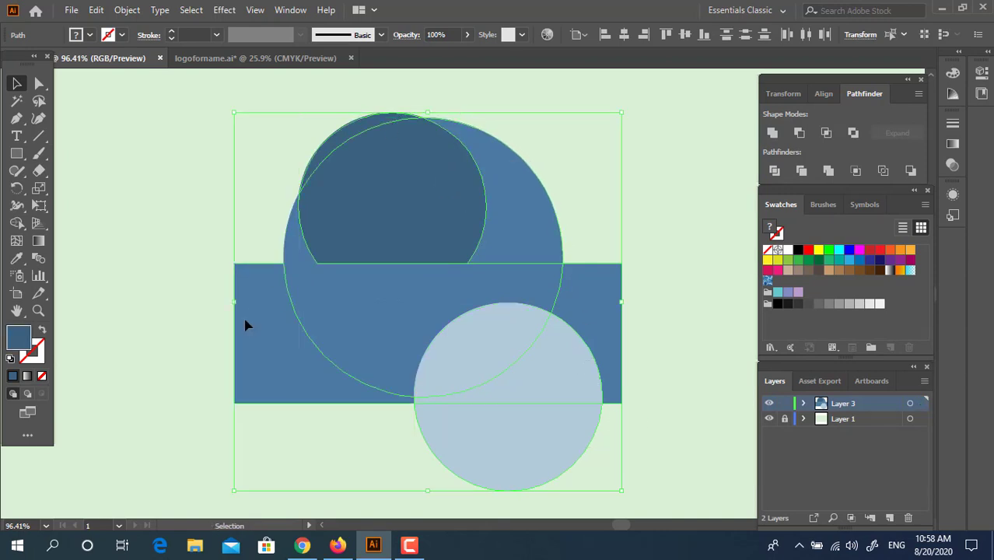
pyautogui.press('Delete')
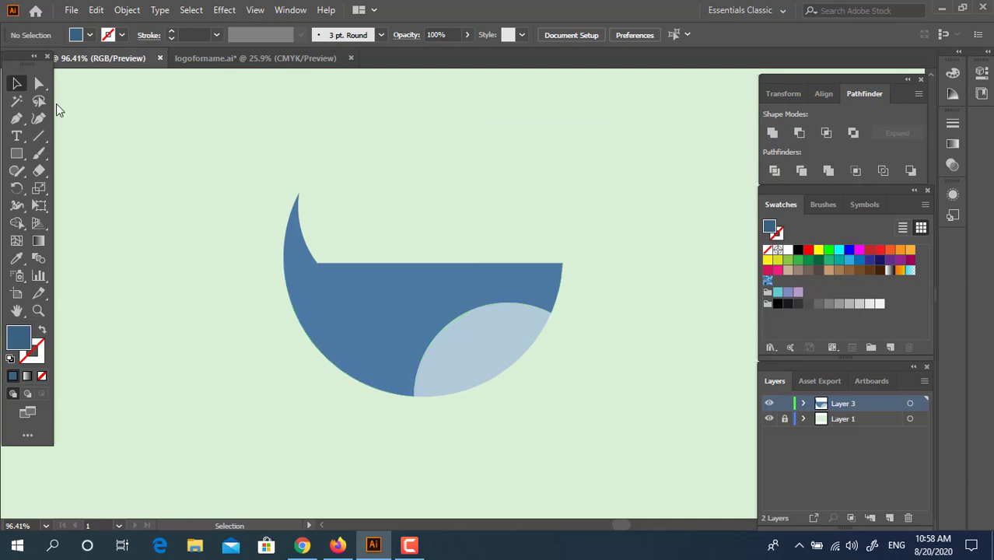
# Step: Unite the medium blue pieces into one body and round the inner corner between the tail and the back
pyautogui.moveTo(186, 158); pyautogui.dragTo(451, 341)
pyautogui.click(767, 132)
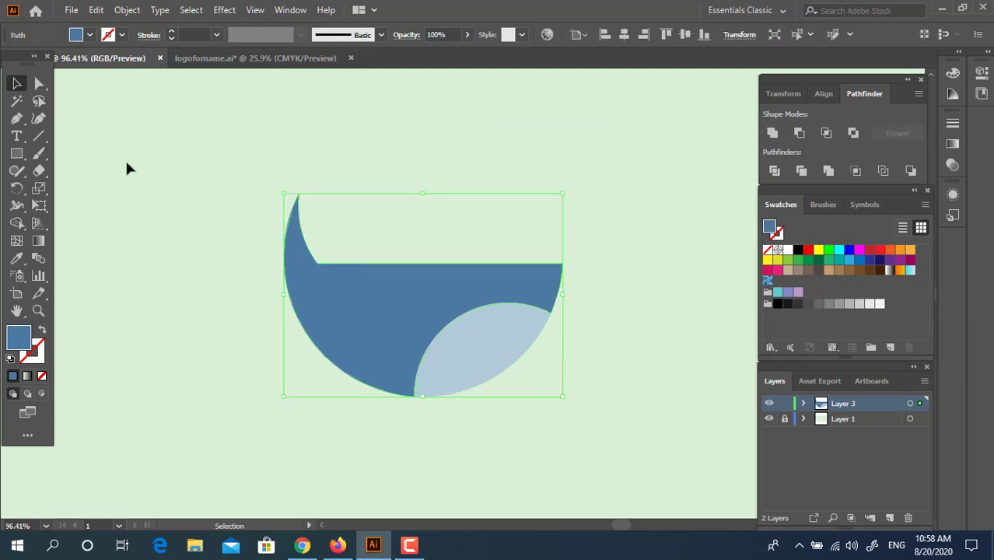
pyautogui.click(40, 85)
pyautogui.moveTo(312, 271); pyautogui.dragTo(441, 222)
pyautogui.click(498, 233)
# Step: Draw a small blue square above the whale's back, close to the tail tip
pyautogui.press('z')
pyautogui.click(543, 275)
pyautogui.moveTo(464, 317); pyautogui.dragTo(532, 265)
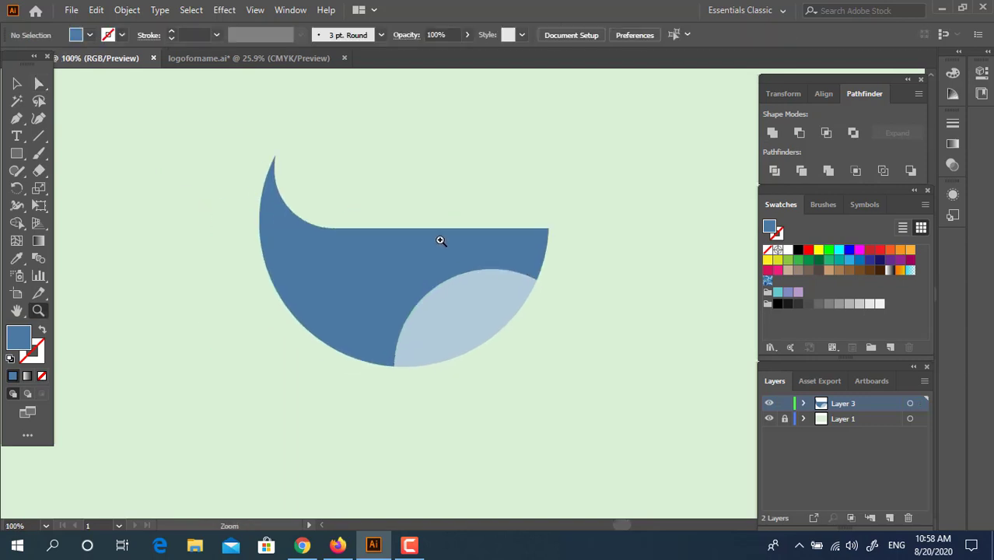
pyautogui.click(439, 239)
pyautogui.moveTo(439, 240); pyautogui.dragTo(441, 230)
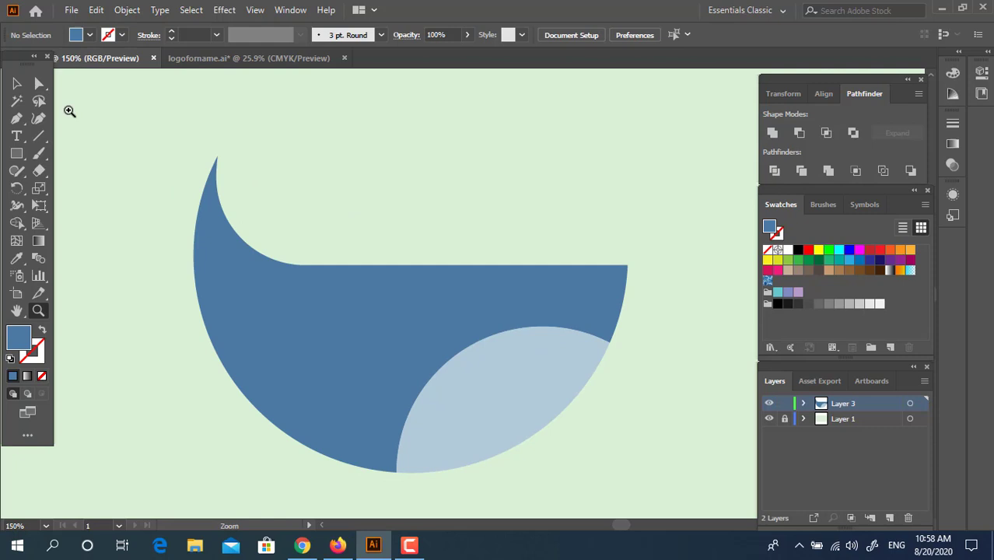
pyautogui.click(18, 83)
pyautogui.click(17, 153)
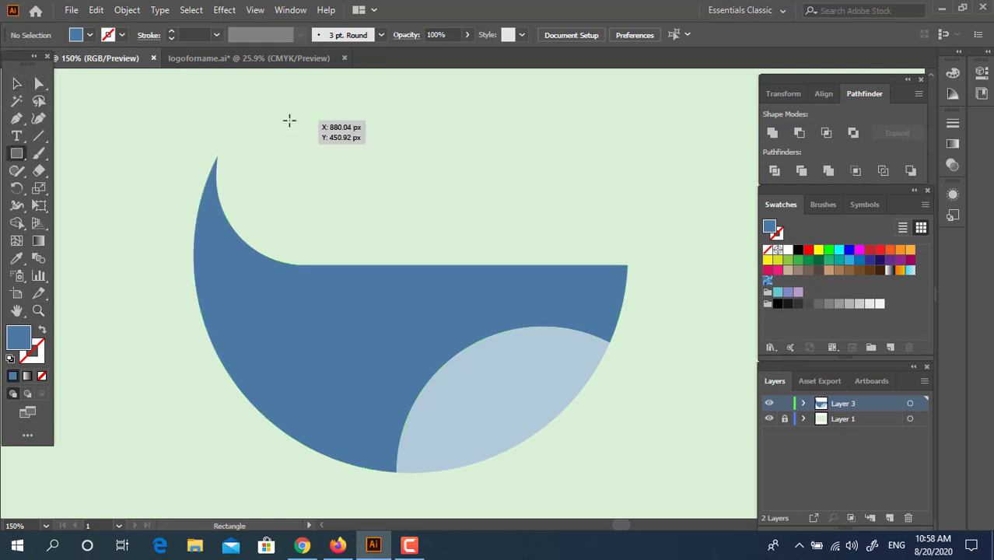
pyautogui.moveTo(288, 119); pyautogui.dragTo(347, 177)
# Step: Fully round the square's upper-left and lower-right corners to form a leaf shape
pyautogui.click(40, 82)
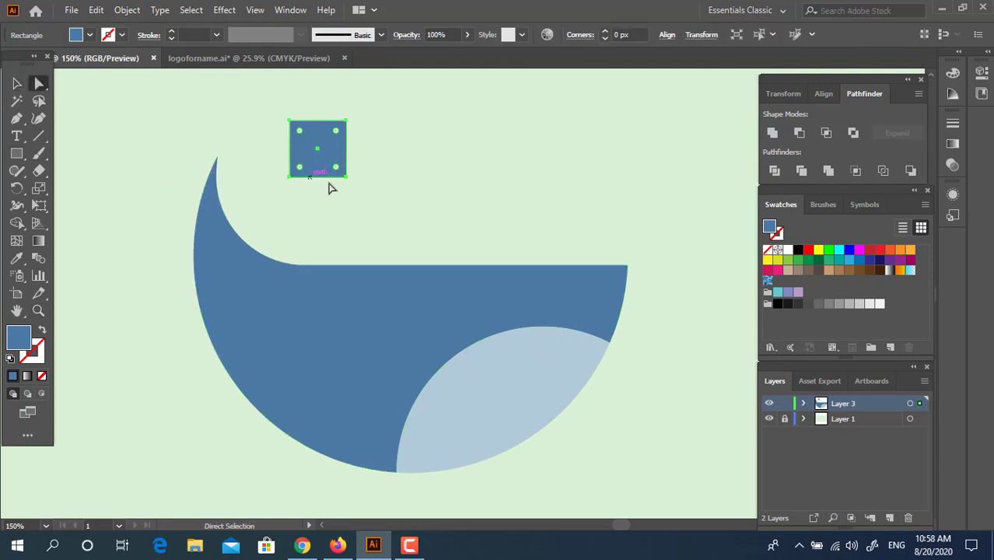
pyautogui.click(328, 187)
pyautogui.moveTo(266, 104); pyautogui.dragTo(339, 168)
pyautogui.click(22, 83)
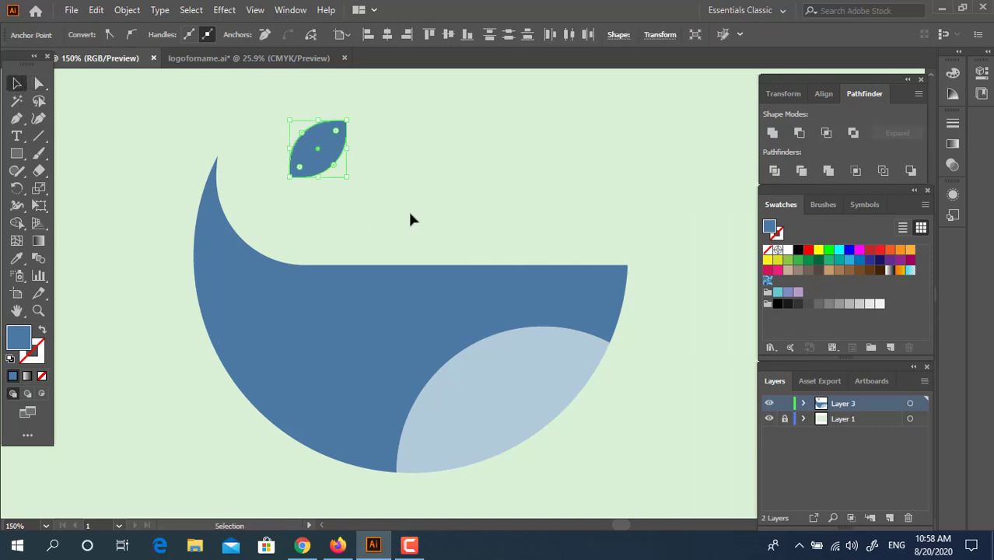
pyautogui.click(410, 208)
# Step: Copy the leaf shape, paste it in front and move the copy to the left of the original
pyautogui.click(323, 161)
pyautogui.click(97, 11)
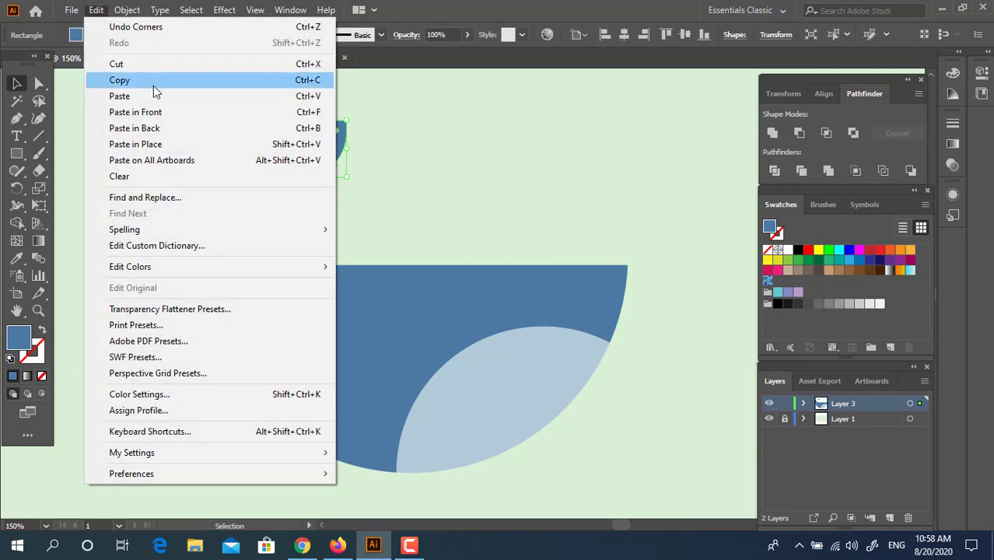
pyautogui.click(156, 81)
pyautogui.click(97, 10)
pyautogui.click(233, 112)
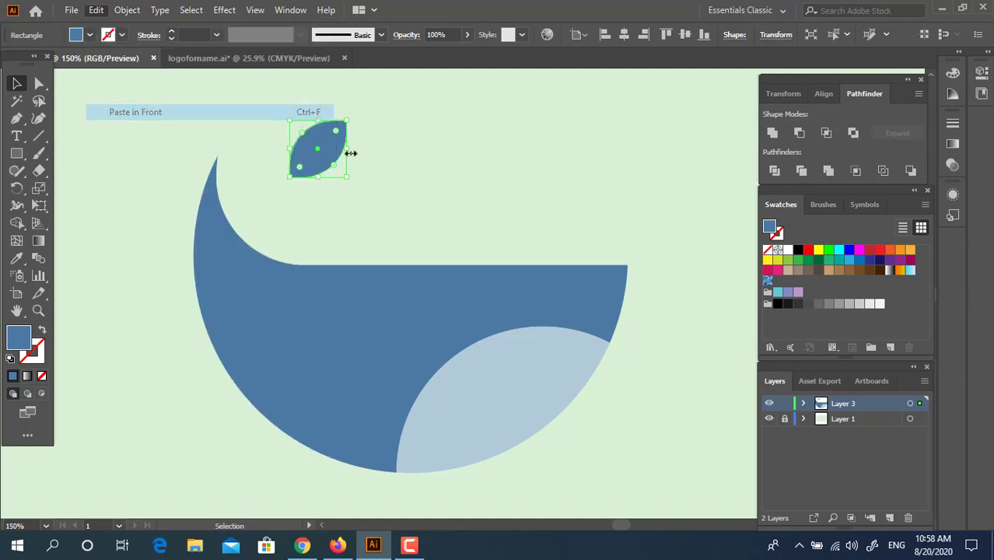
pyautogui.moveTo(322, 151); pyautogui.dragTo(269, 156)
# Step: Reflect the left leaf copy across the vertical axis to mirror the right leaf
pyautogui.rightClick(273, 152)
pyautogui.moveTo(365, 381)
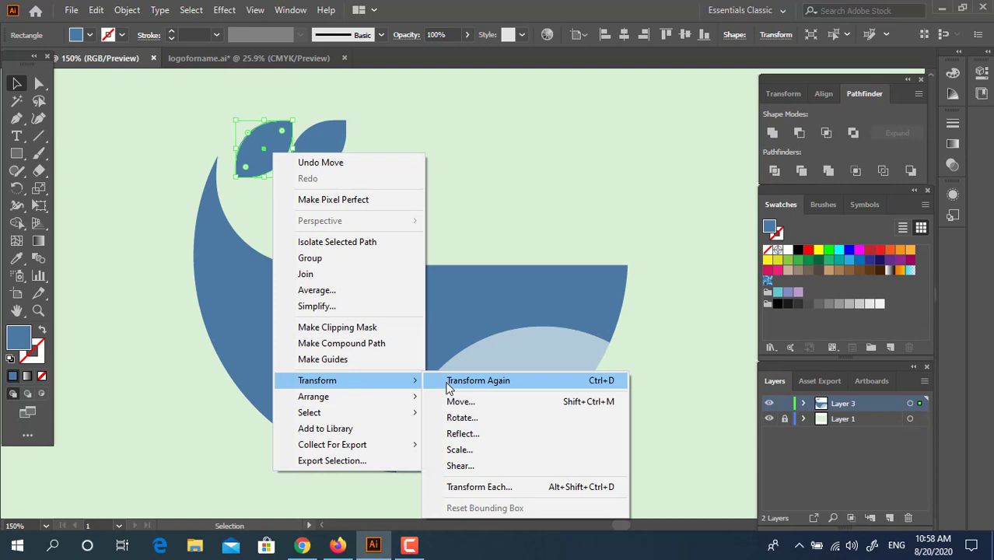
pyautogui.click(472, 431)
pyautogui.click(54, 86)
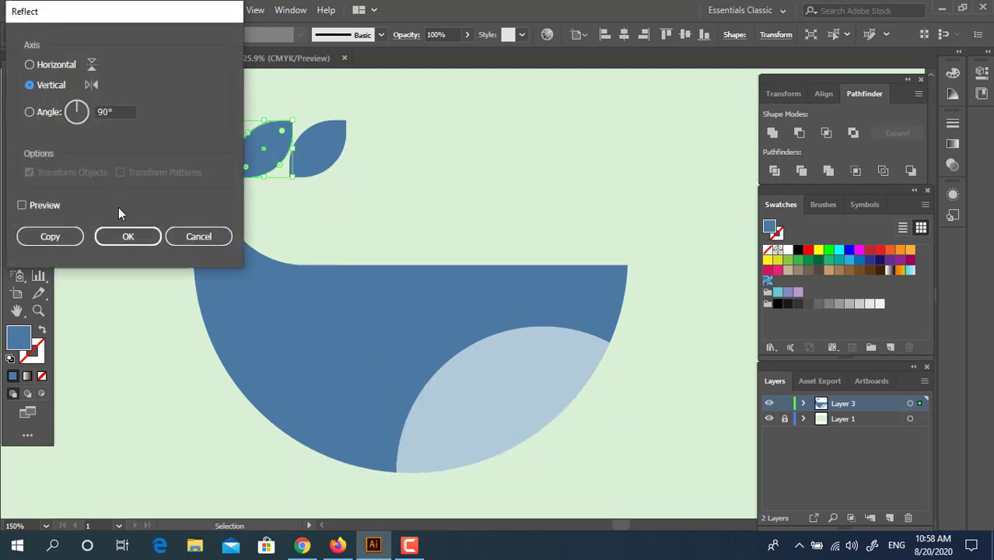
pyautogui.click(126, 235)
pyautogui.click(392, 208)
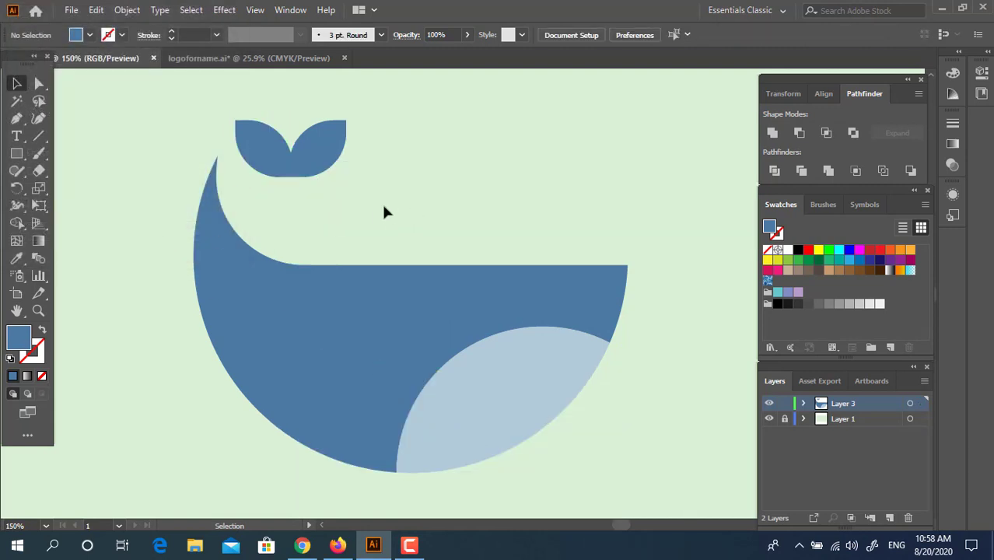
pyautogui.moveTo(386, 208); pyautogui.dragTo(327, 158)
pyautogui.click(364, 208)
pyautogui.click(362, 223)
pyautogui.click(345, 199)
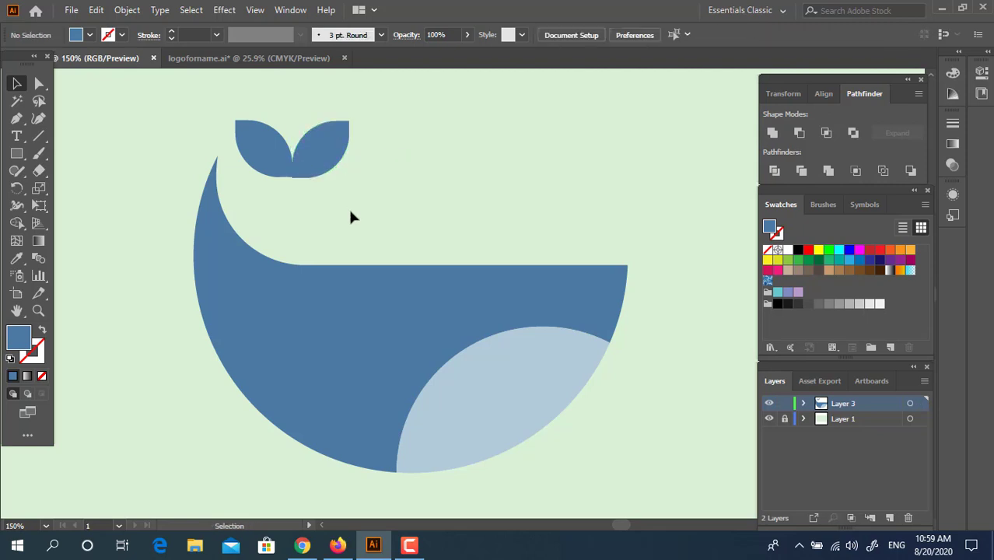
pyautogui.hotkey('ctrl', 'z')
# Step: Nudge the right leaf slightly left so that it overlaps the left leaf
pyautogui.click(373, 195)
pyautogui.click(333, 168)
pyautogui.press('Left')
pyautogui.press('Left')
pyautogui.press('Left')
pyautogui.press('Left')
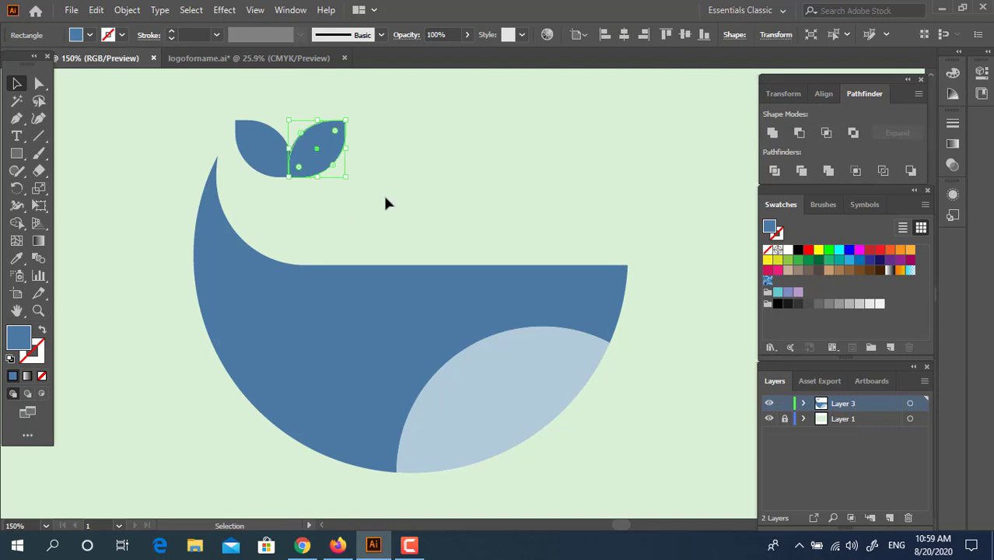
# Step: Unite the two leaves into a single tail fluke
pyautogui.click(381, 193)
pyautogui.moveTo(263, 148); pyautogui.dragTo(263, 147)
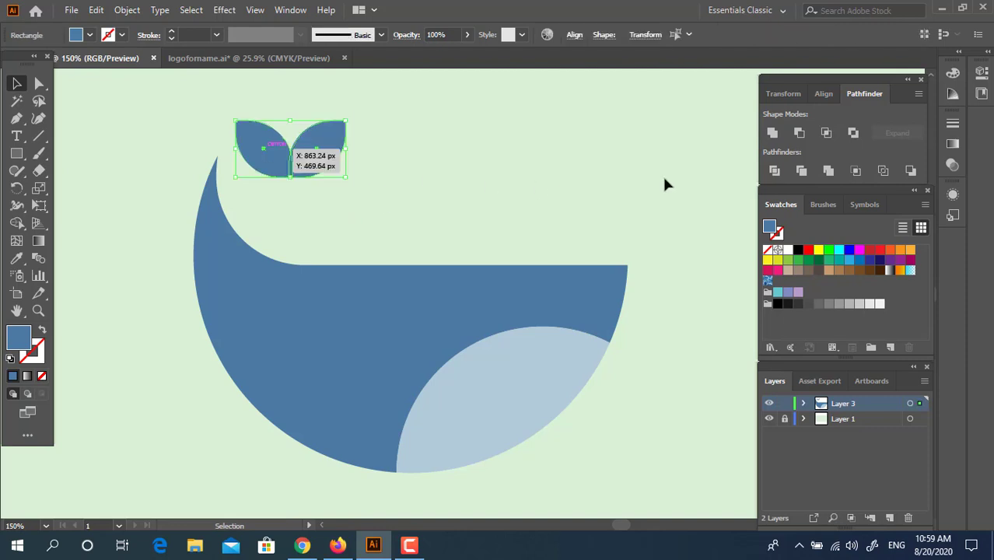
pyautogui.click(773, 134)
# Step: Round the notch between the fluke's lobes and place the fluke on the whale's tail tip
pyautogui.click(38, 83)
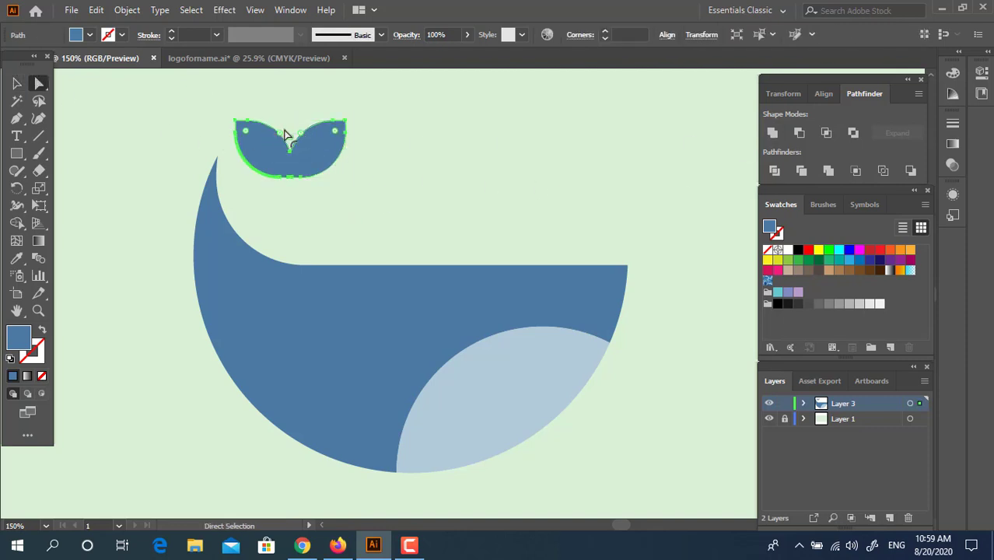
pyautogui.moveTo(290, 140); pyautogui.dragTo(226, 146)
pyautogui.click(16, 83)
pyautogui.click(312, 187)
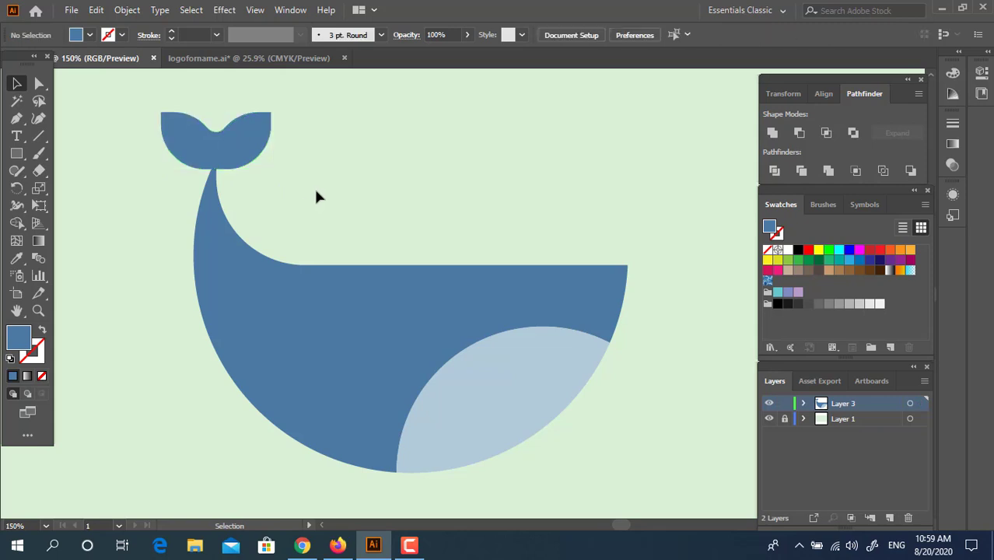
# Step: Unite the tail fluke and the whale's blue body into a single shape
pyautogui.moveTo(276, 211); pyautogui.dragTo(203, 148)
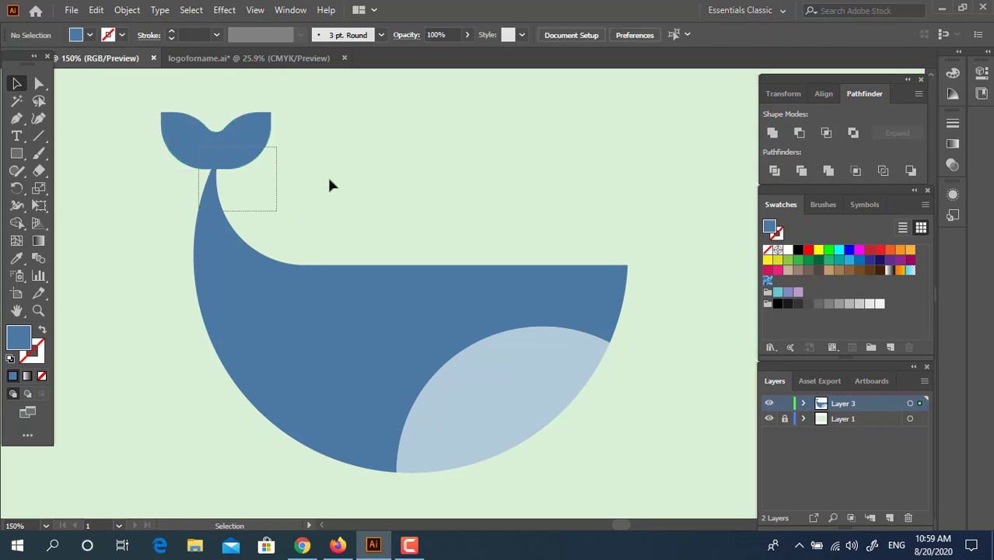
pyautogui.click(771, 134)
# Step: Try to round the corner where the fluke meets the narrow tail
pyautogui.click(39, 82)
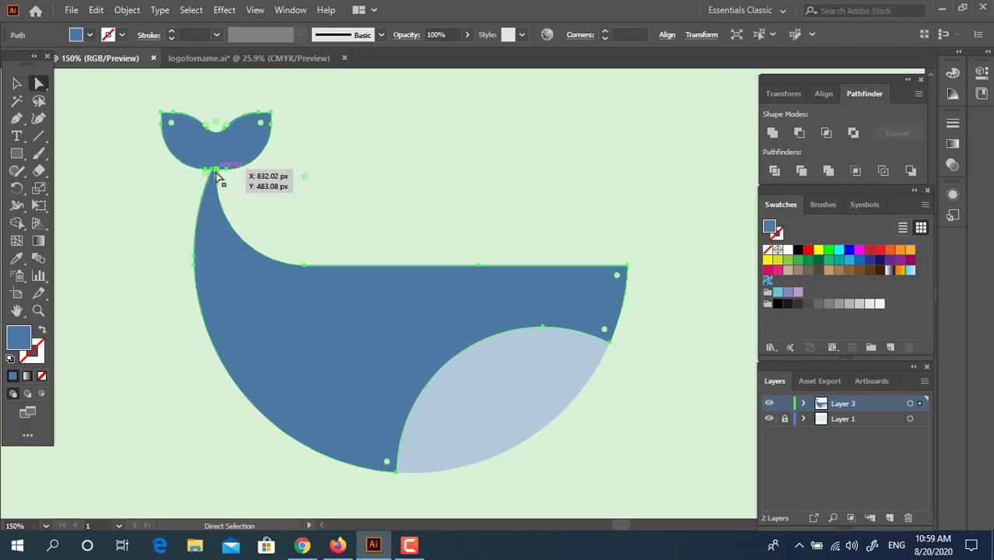
pyautogui.click(215, 171)
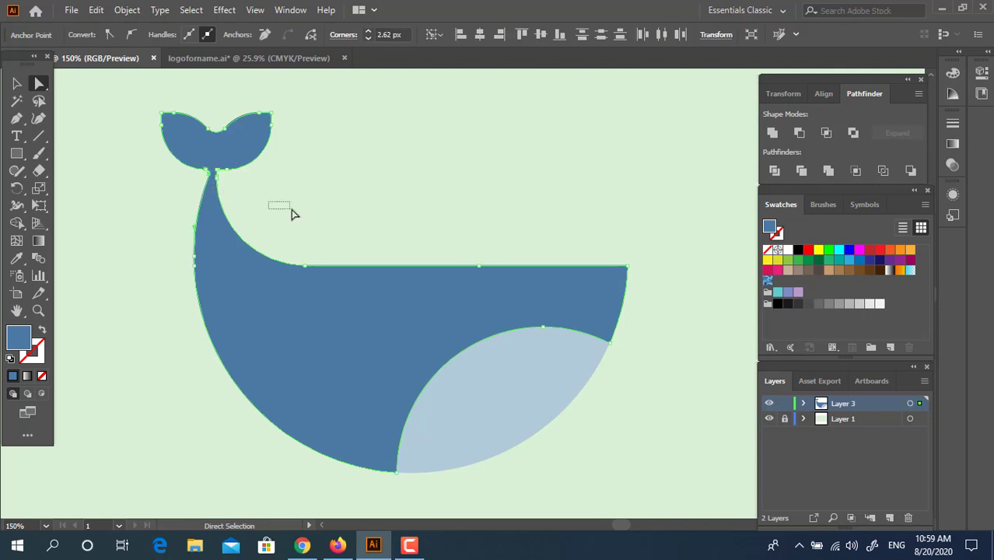
pyautogui.click(294, 214)
pyautogui.moveTo(222, 172); pyautogui.dragTo(308, 219)
pyautogui.click(17, 82)
pyautogui.click(465, 195)
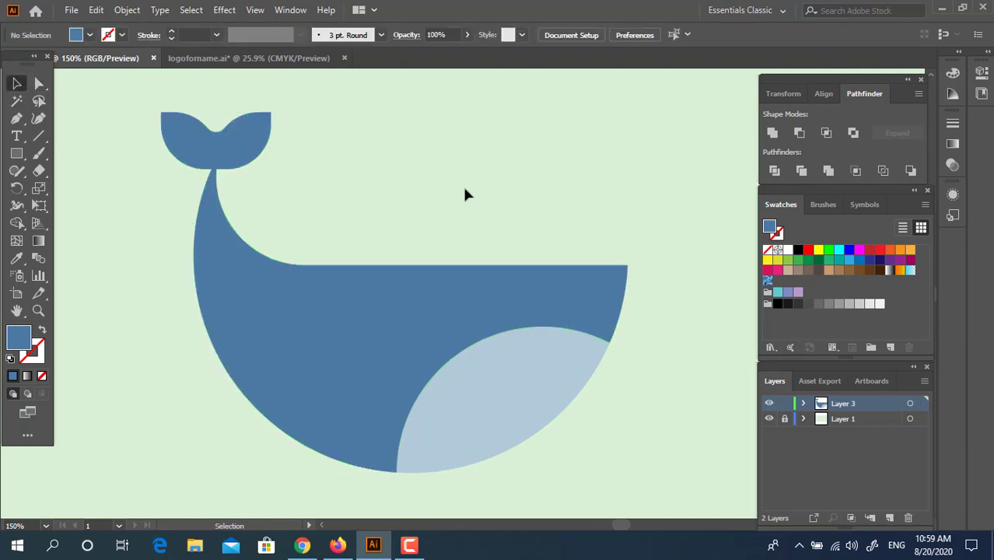
# Step: Copy the light belly shape and paste the duplicate directly in front of it
pyautogui.moveTo(480, 241); pyautogui.dragTo(477, 220)
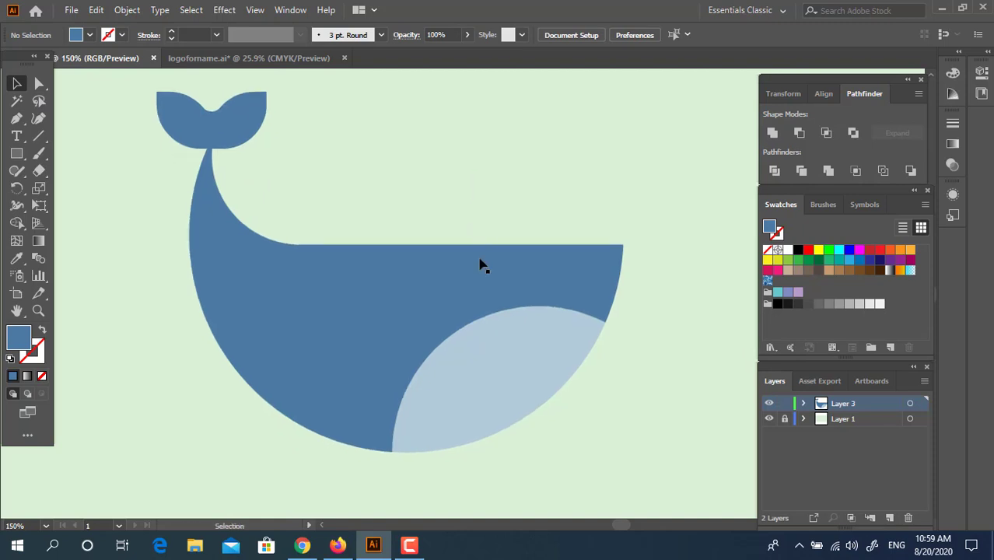
pyautogui.click(554, 395)
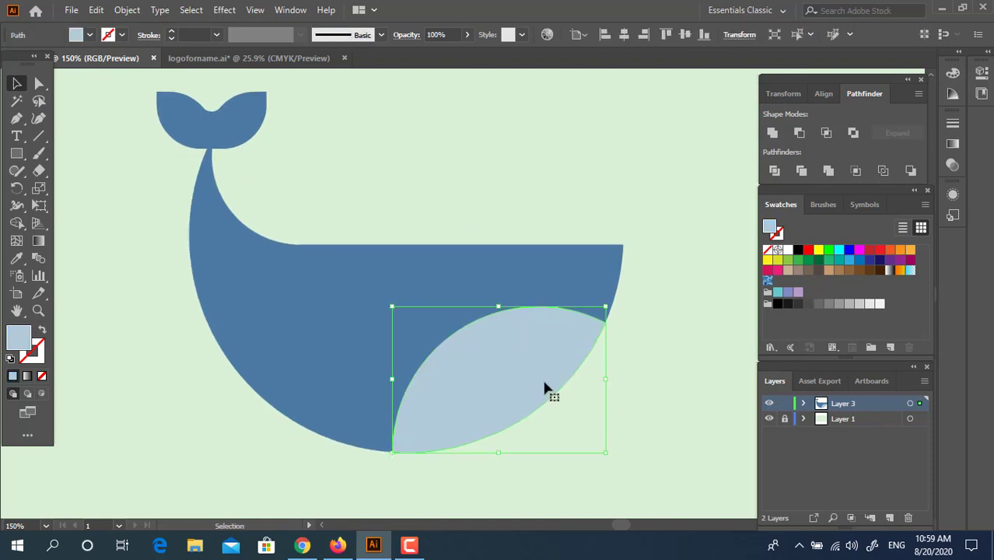
pyautogui.click(97, 10)
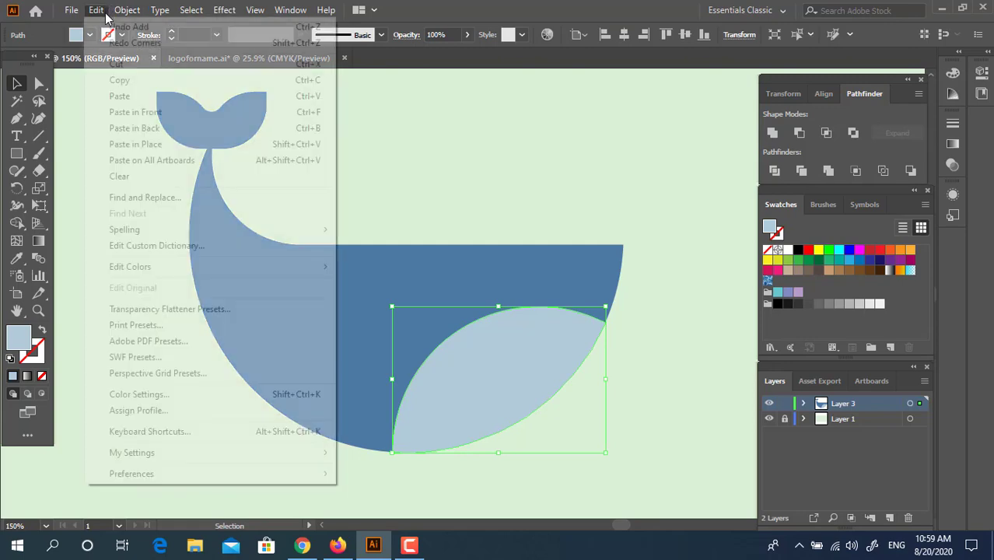
pyautogui.click(156, 84)
pyautogui.click(96, 9)
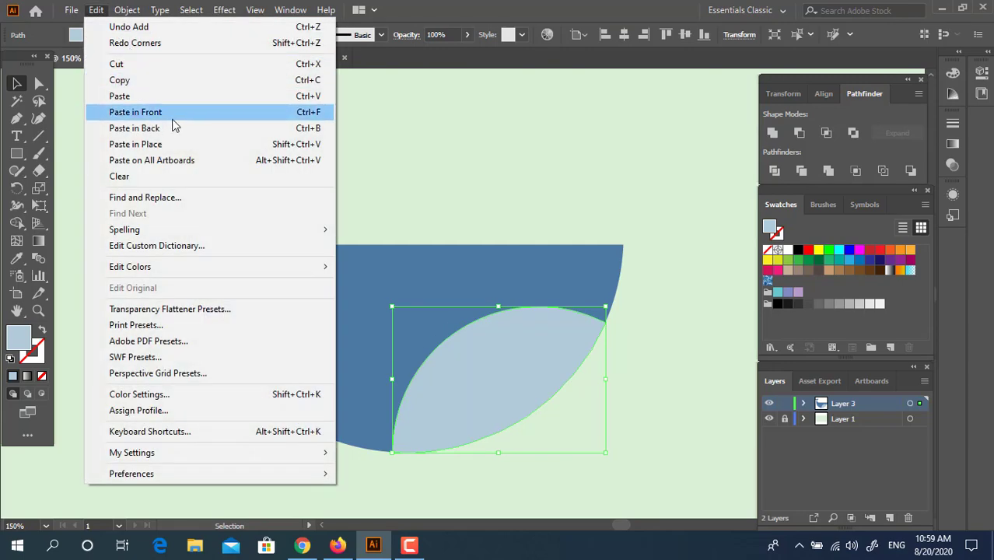
pyautogui.click(160, 112)
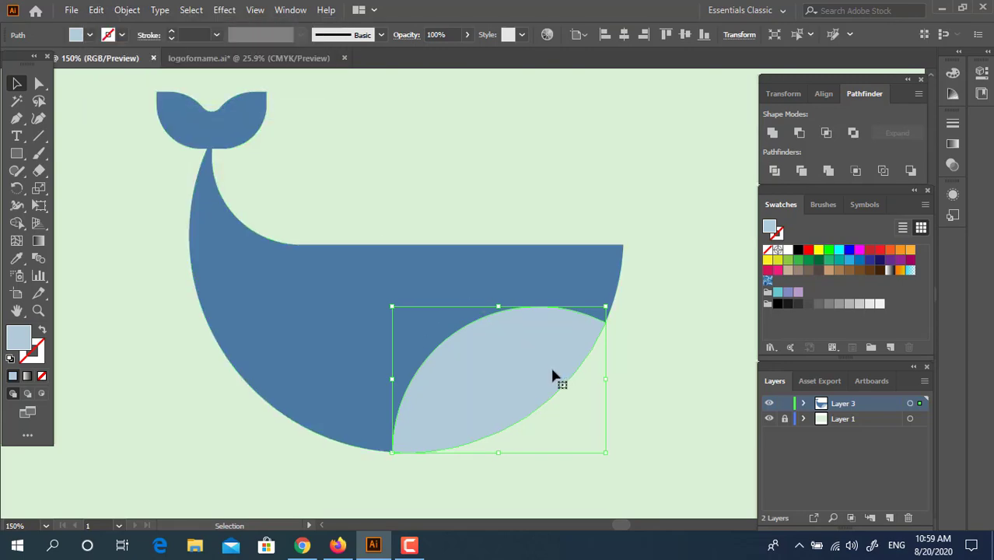
# Step: Recolor the belly duplicate a darker grey-blue and swap its fill and stroke so only an outline is left
pyautogui.doubleClick(23, 336)
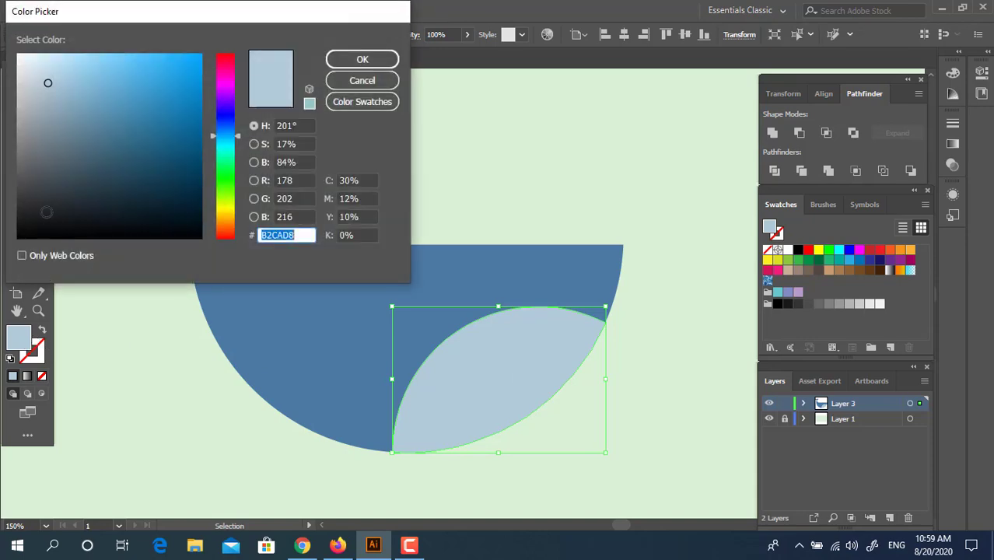
pyautogui.moveTo(51, 98); pyautogui.dragTo(53, 135)
pyautogui.click(345, 59)
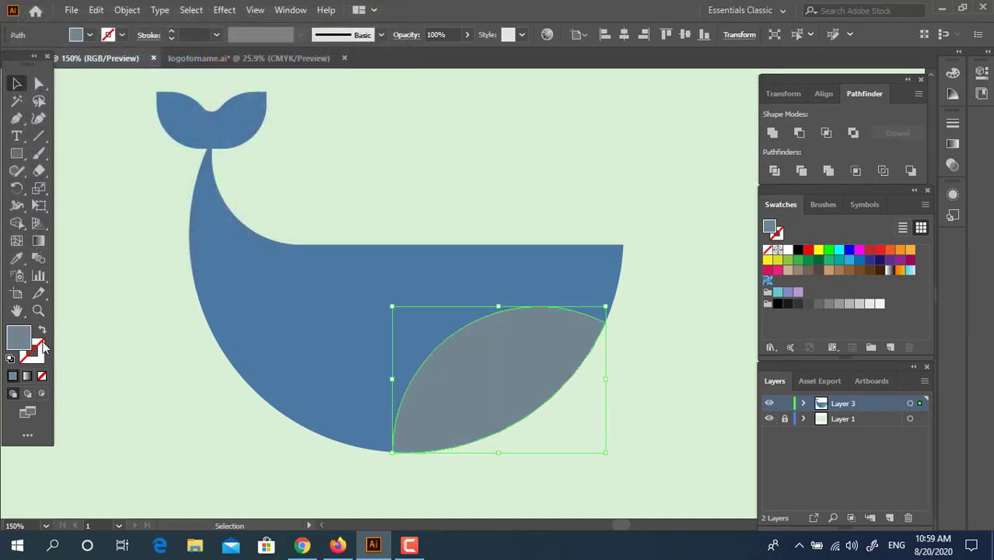
pyautogui.click(42, 331)
# Step: Try stroke weights of 10 pt and 2 pt on the belly outline, and settle on 3 pt
pyautogui.click(192, 35)
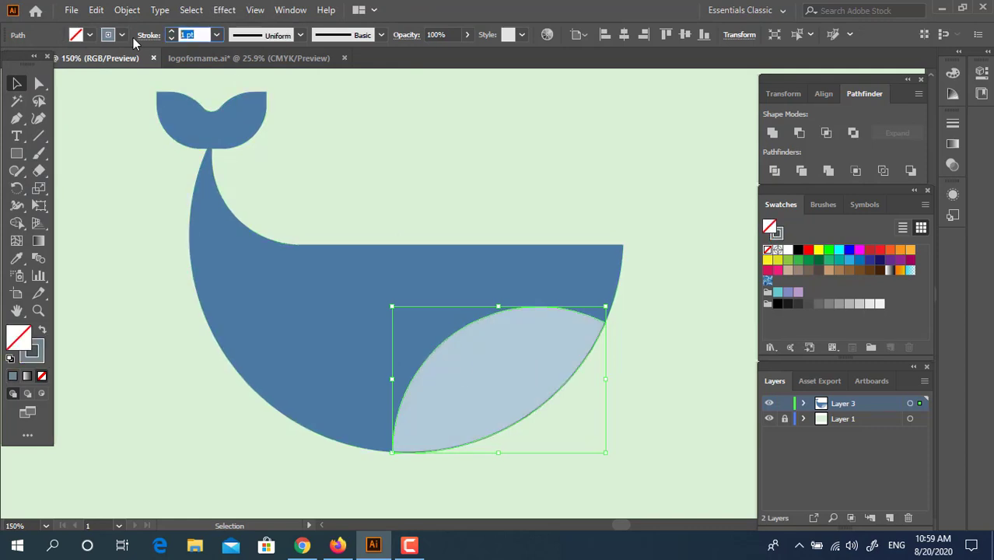
pyautogui.write('10')
pyautogui.press('Return')
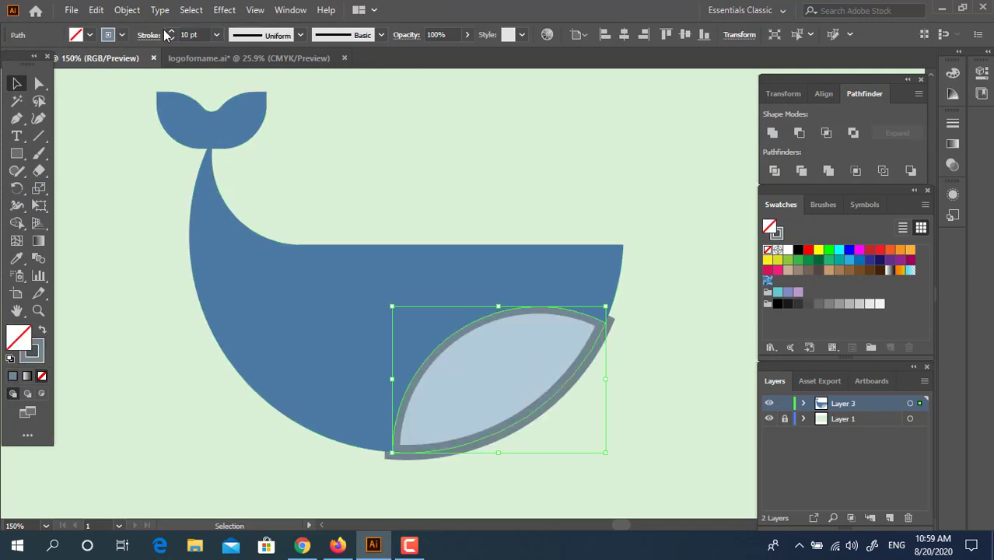
pyautogui.click(191, 33)
pyautogui.write('2')
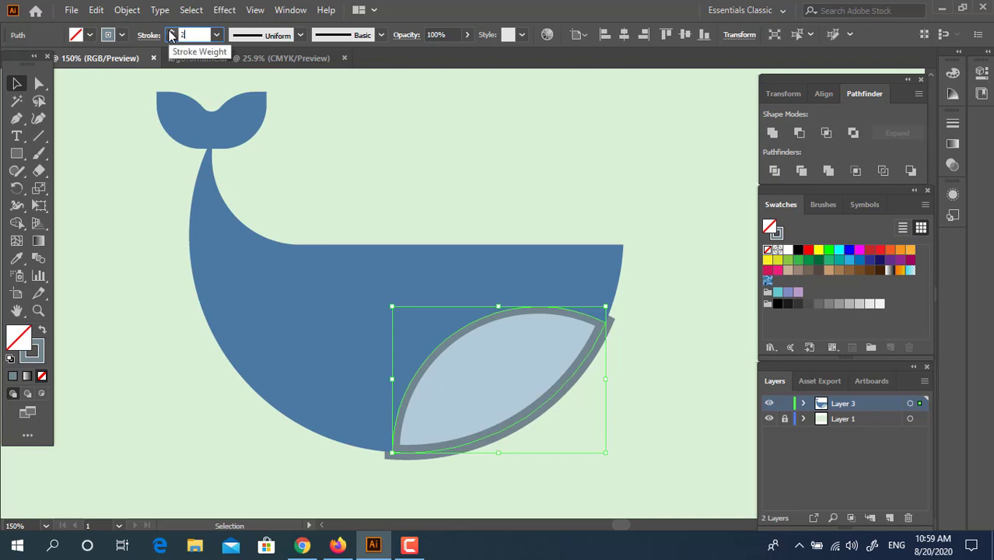
pyautogui.press('Return')
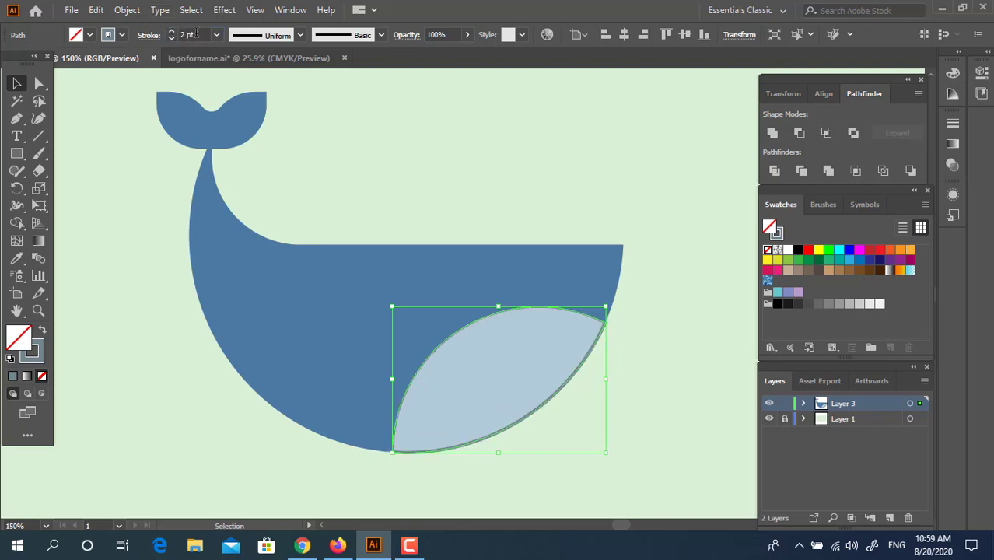
pyautogui.click(196, 34)
pyautogui.press('Return')
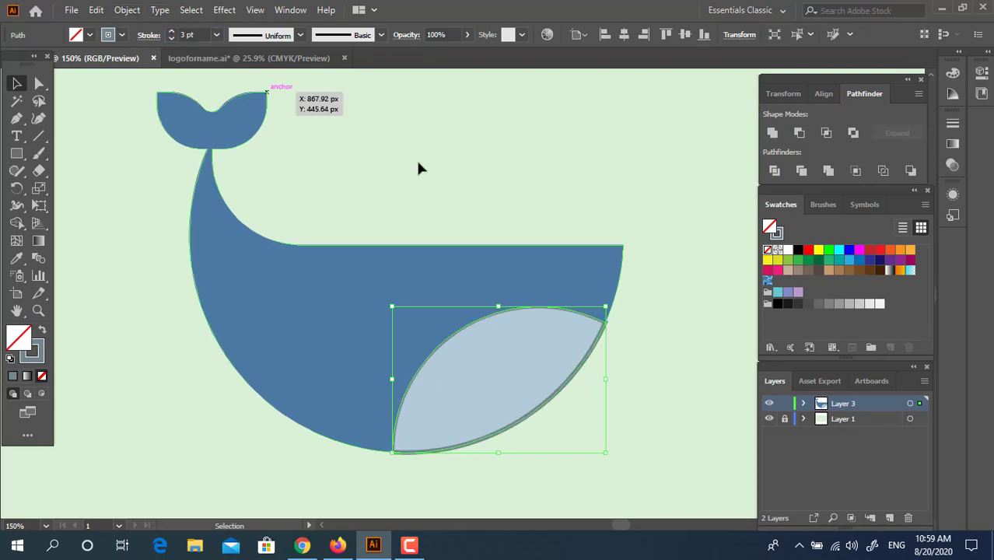
# Step: Isolate the belly outline and duplicate it diagonally up and to the left at equal spacing, making eight overlapping outlines
pyautogui.doubleClick(543, 414)
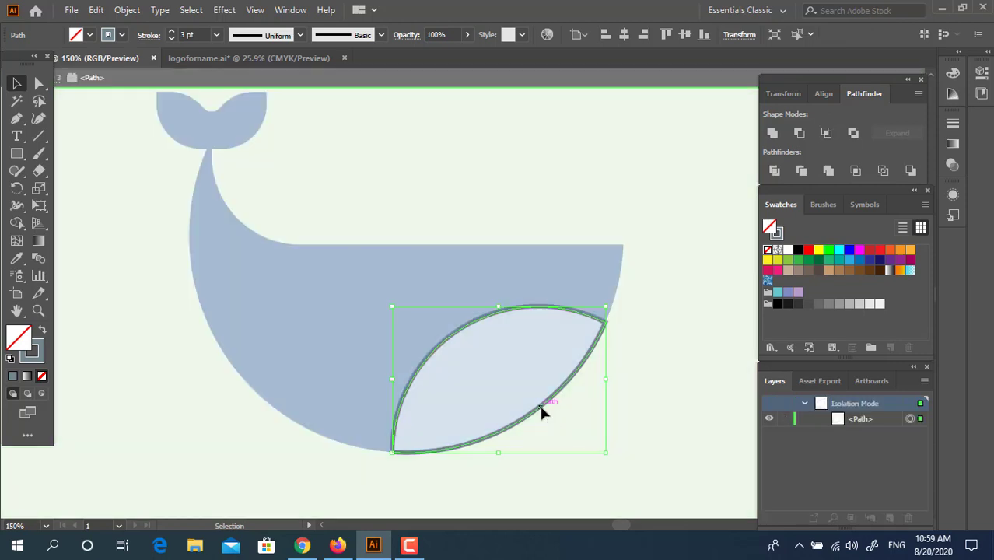
pyautogui.moveTo(542, 414); pyautogui.dragTo(529, 400)
pyautogui.hotkey('ctrl', 'd')
pyautogui.hotkey('ctrl', 'd')
pyautogui.hotkey('ctrl', 'd')
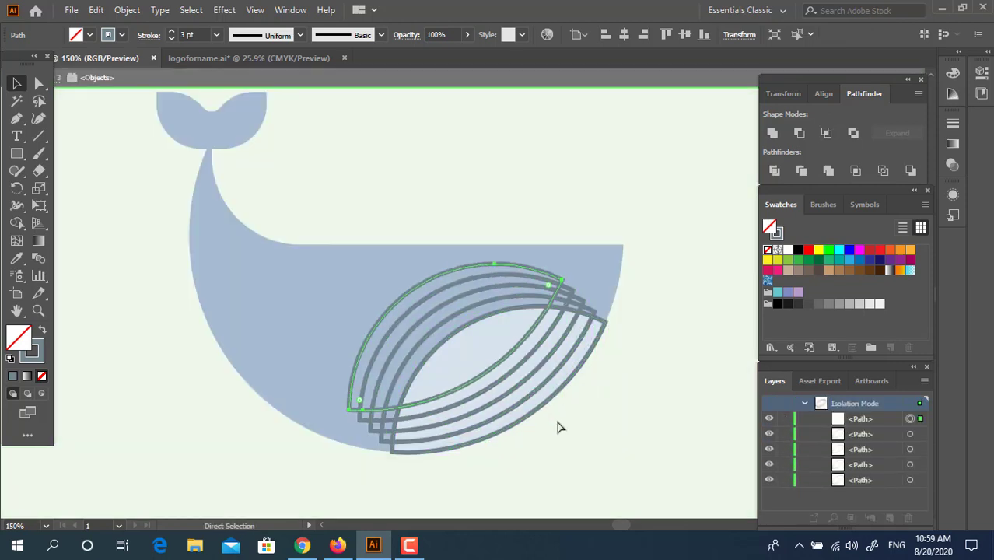
pyautogui.hotkey('ctrl', 'd')
pyautogui.hotkey('ctrl', 'd')
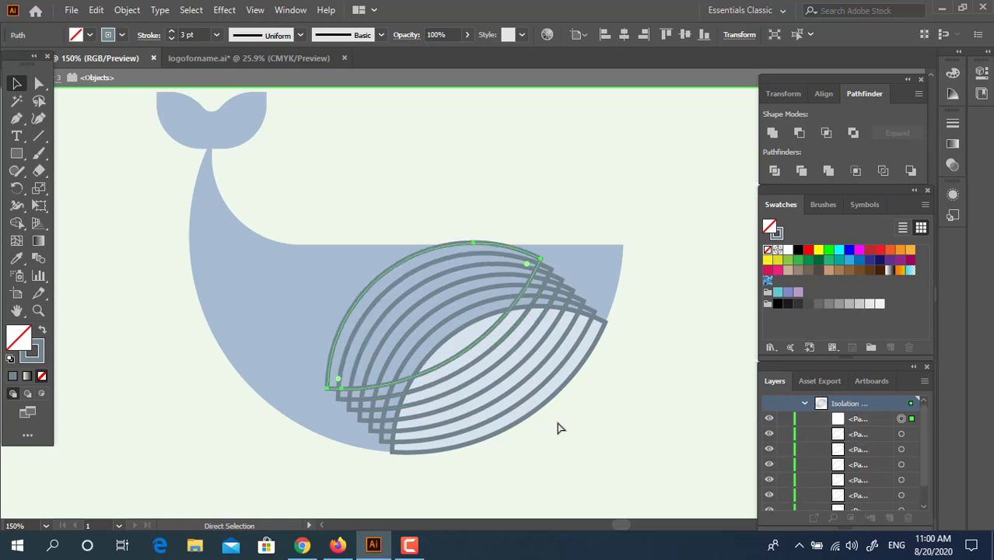
pyautogui.hotkey('ctrl', 'd')
# Step: Divide all the overlapping outlines at their crossings and keep the pieces in one group
pyautogui.press('v')
pyautogui.hotkey('ctrl', 'a')
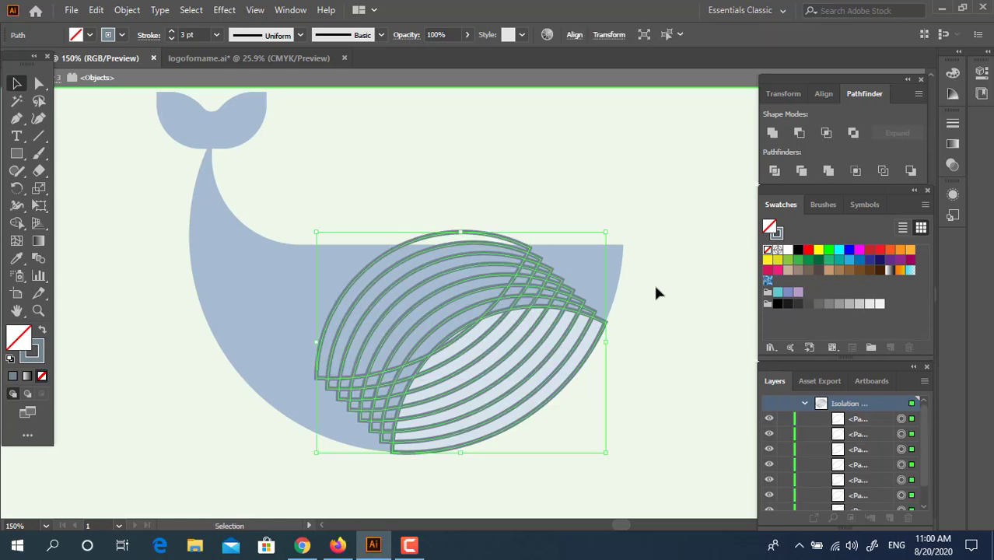
pyautogui.hotkey('ctrl', 'g')
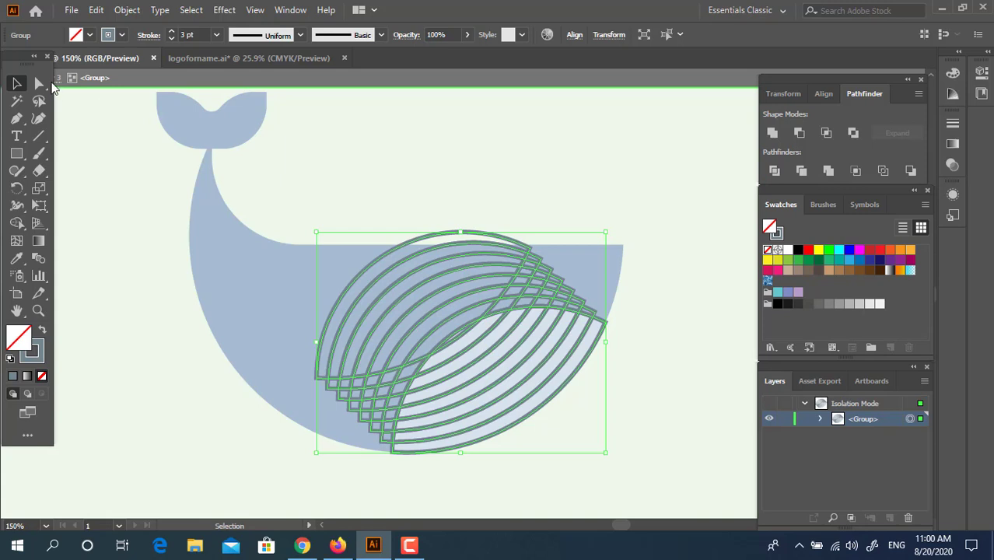
# Step: Delete the outline pieces that extend above and to the left of the belly
pyautogui.press('a')
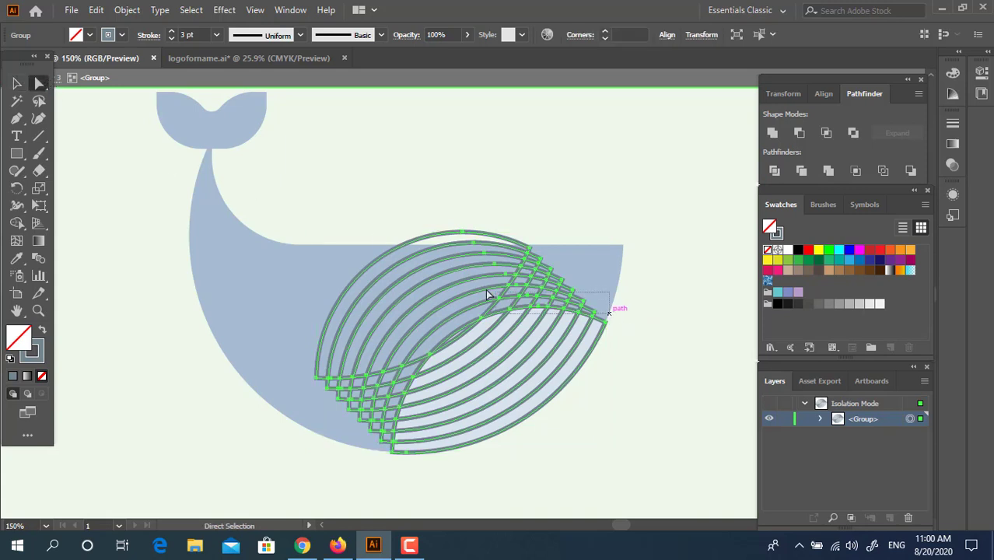
pyautogui.click(632, 312)
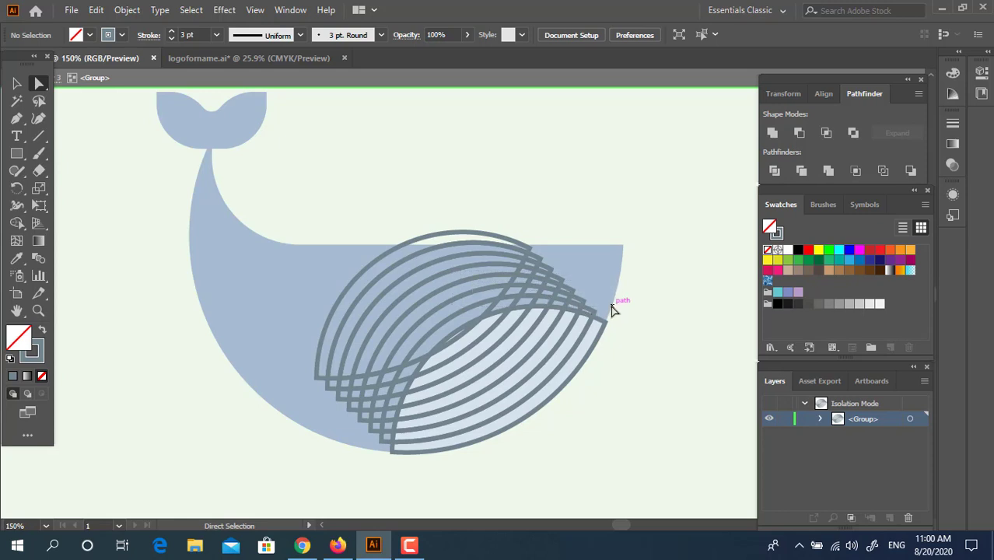
pyautogui.moveTo(456, 273); pyautogui.dragTo(267, 227)
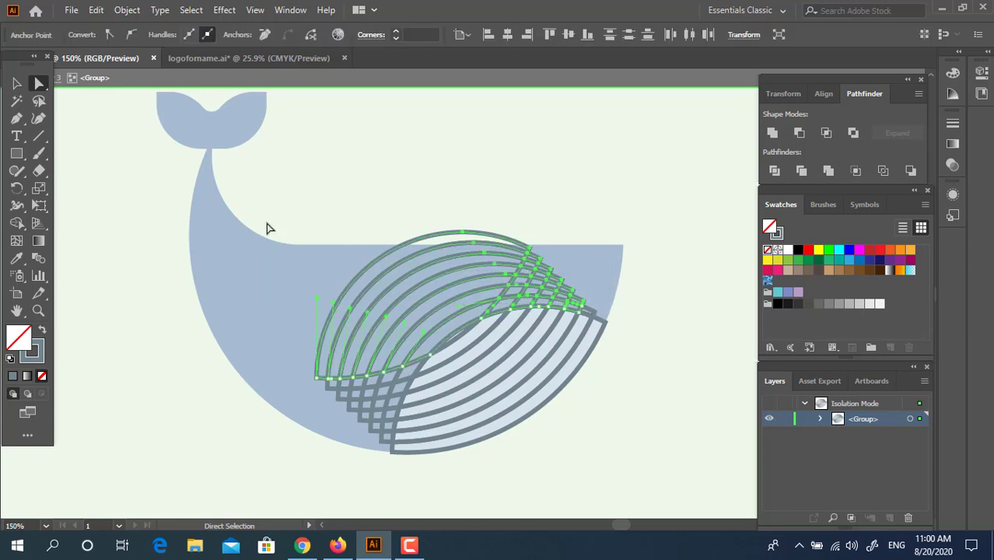
pyautogui.press('Delete')
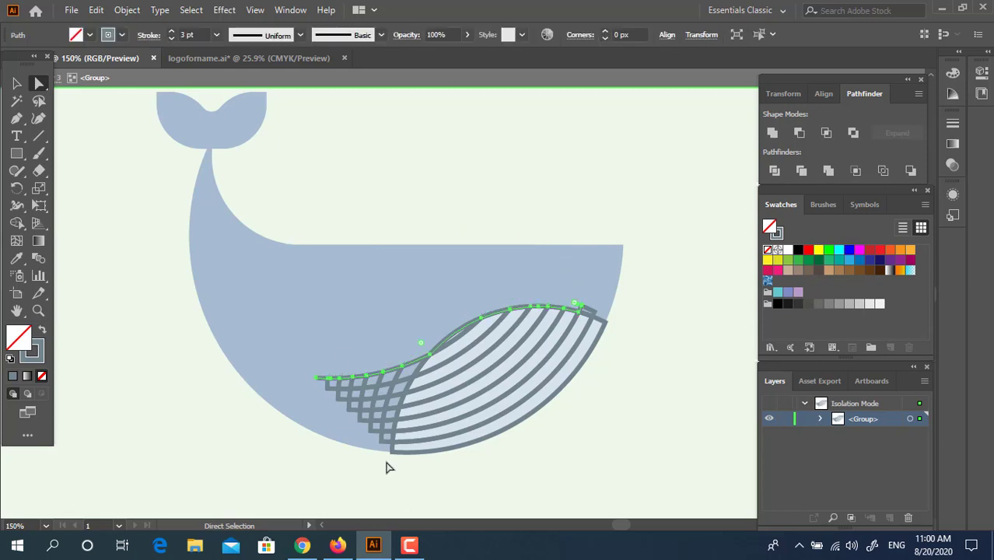
pyautogui.moveTo(389, 468)
pyautogui.mouseDown()
pyautogui.moveTo(330, 333)
pyautogui.moveTo(263, 259)
pyautogui.mouseUp()
pyautogui.press('Delete')
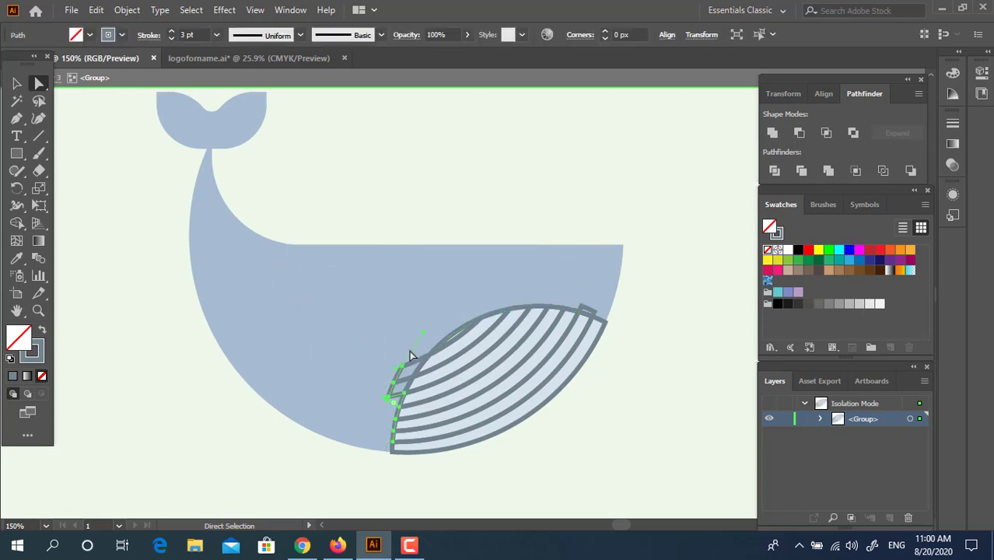
# Step: Delete the leftover outline pieces that stick out past the belly's left edge
pyautogui.moveTo(383, 366); pyautogui.dragTo(403, 368)
pyautogui.press('Delete')
pyautogui.press('Delete')
pyautogui.moveTo(394, 414); pyautogui.dragTo(386, 391)
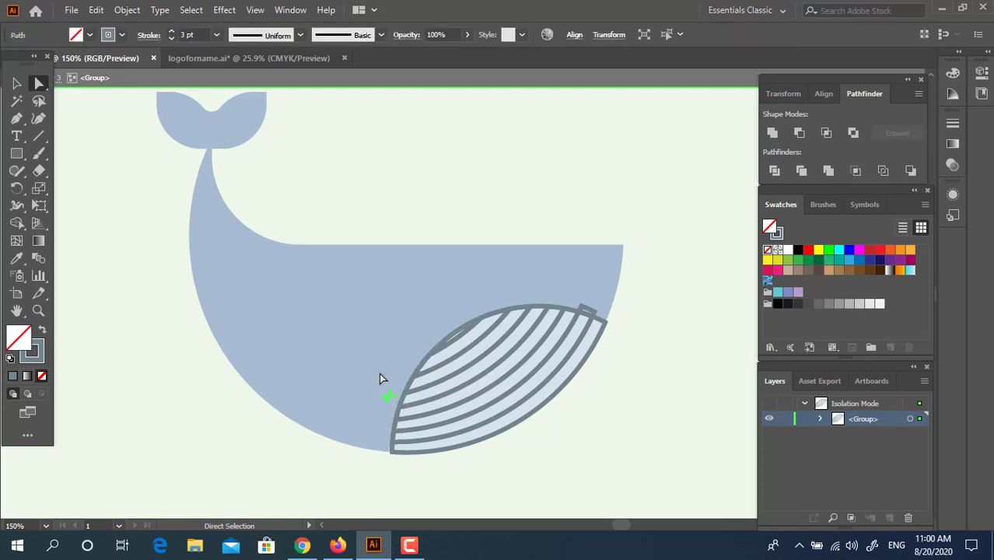
pyautogui.press('Delete')
pyautogui.moveTo(413, 336); pyautogui.dragTo(415, 338)
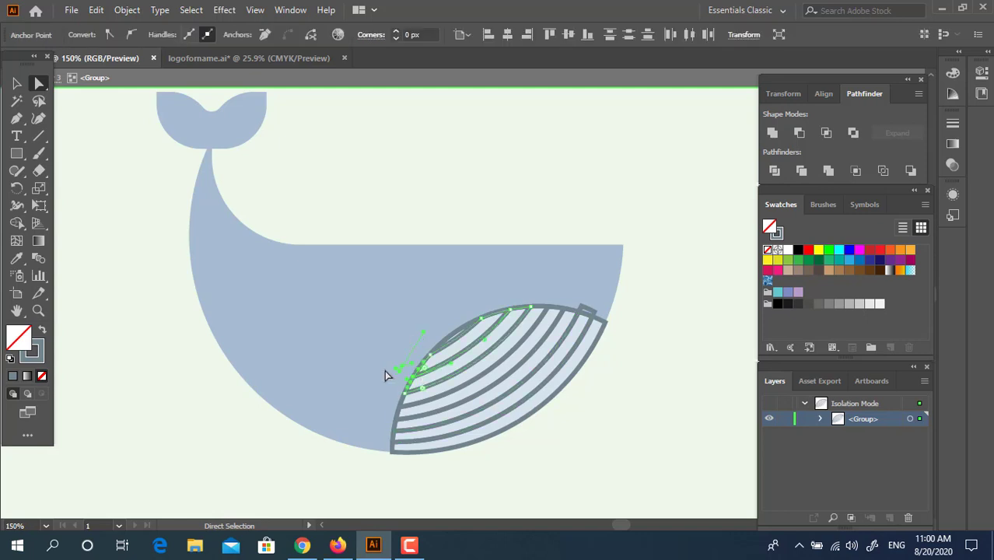
pyautogui.press('Delete')
pyautogui.press('Delete')
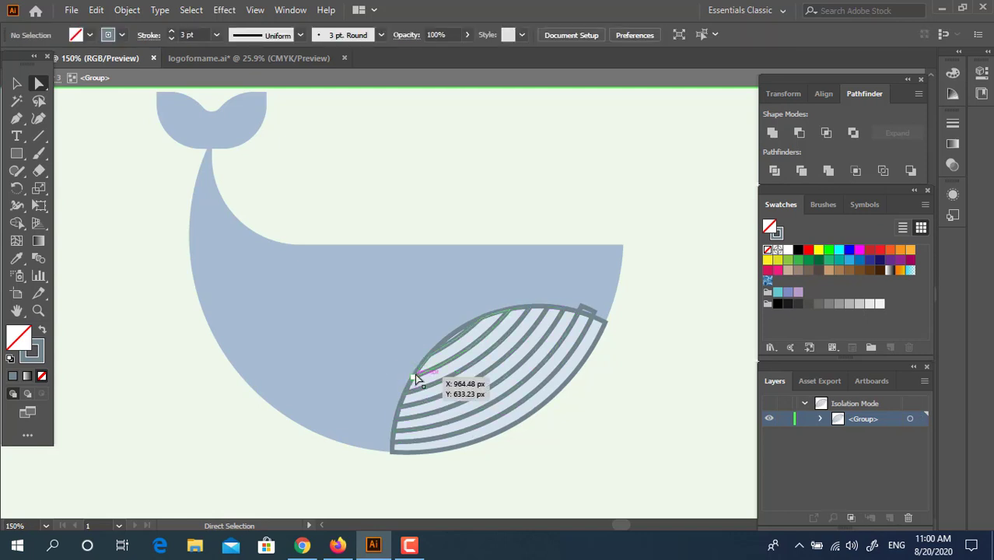
# Step: Delete the small outline pieces protruding above the belly's right tip
pyautogui.moveTo(595, 313); pyautogui.dragTo(606, 336)
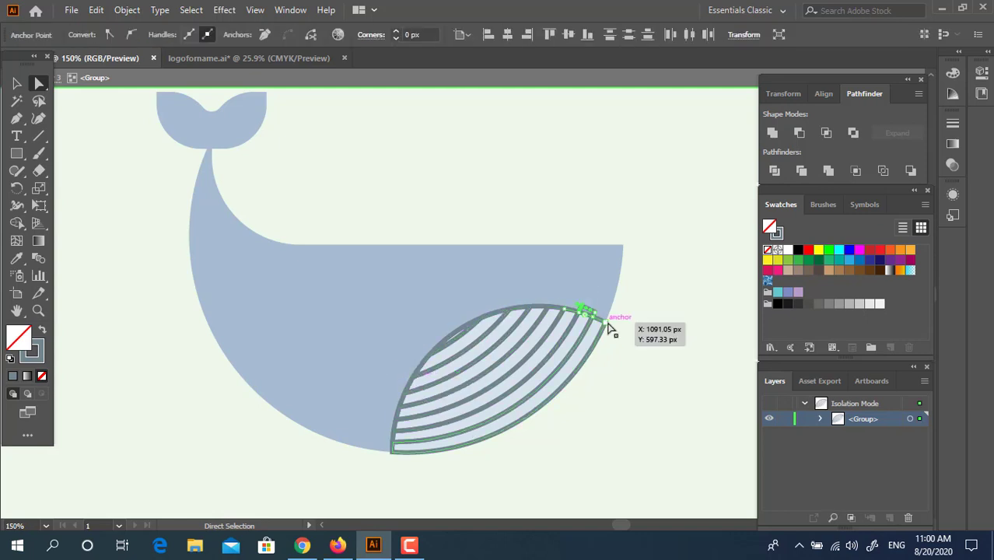
pyautogui.click(594, 316)
pyautogui.press('Delete')
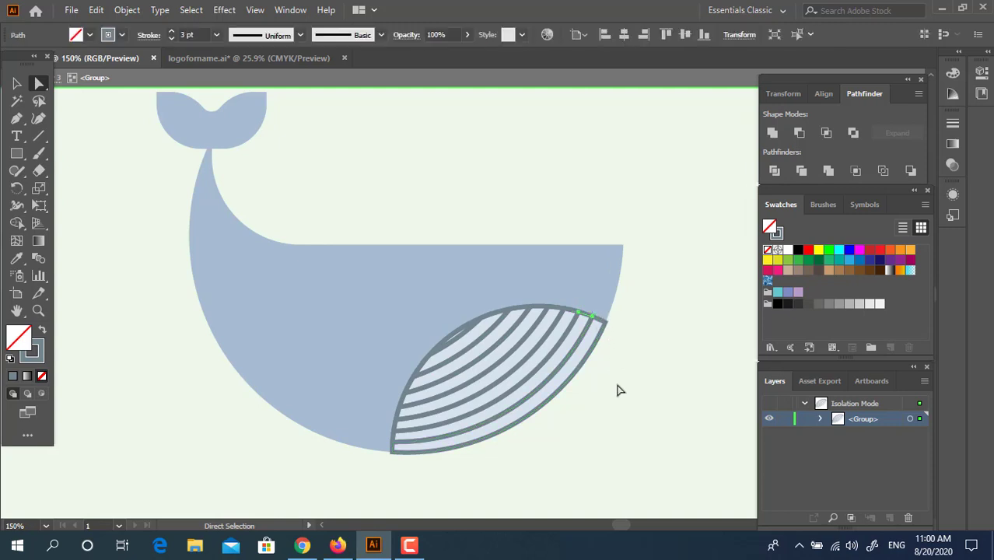
pyautogui.click(618, 405)
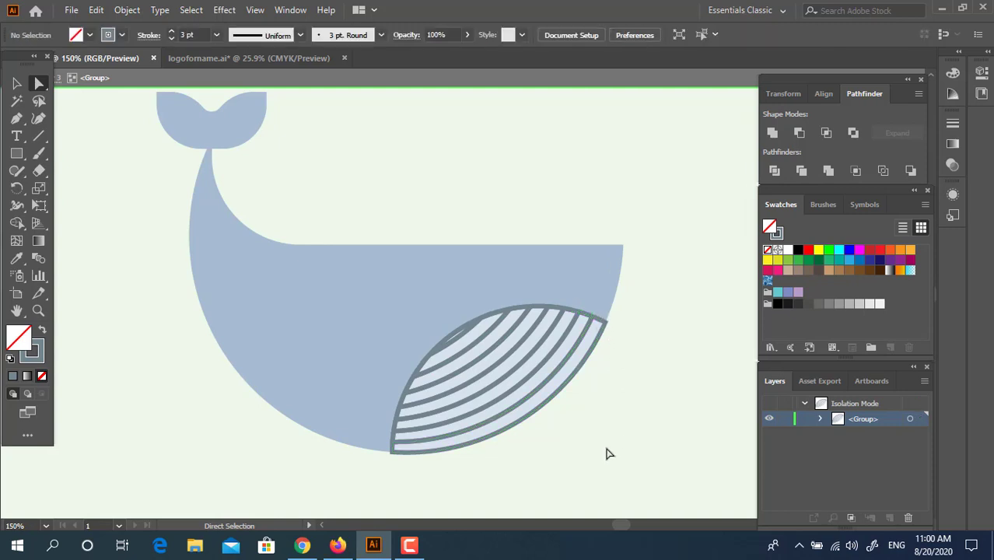
pyautogui.click(502, 317)
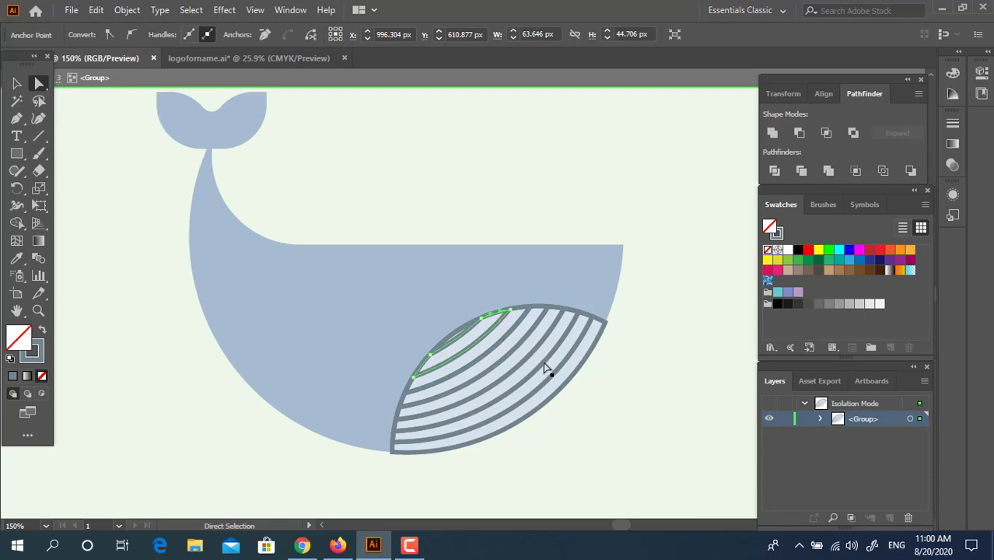
pyautogui.click(413, 362)
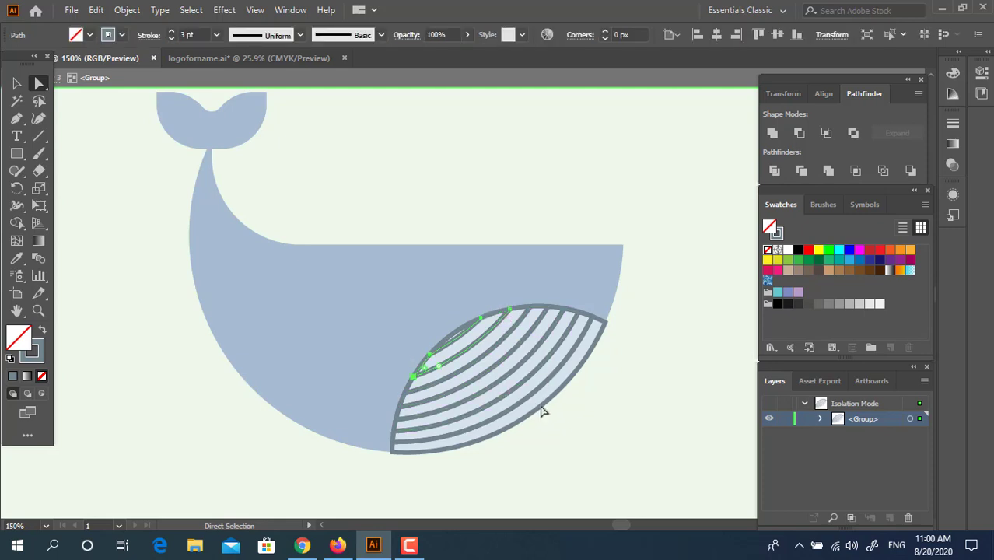
pyautogui.click(539, 409)
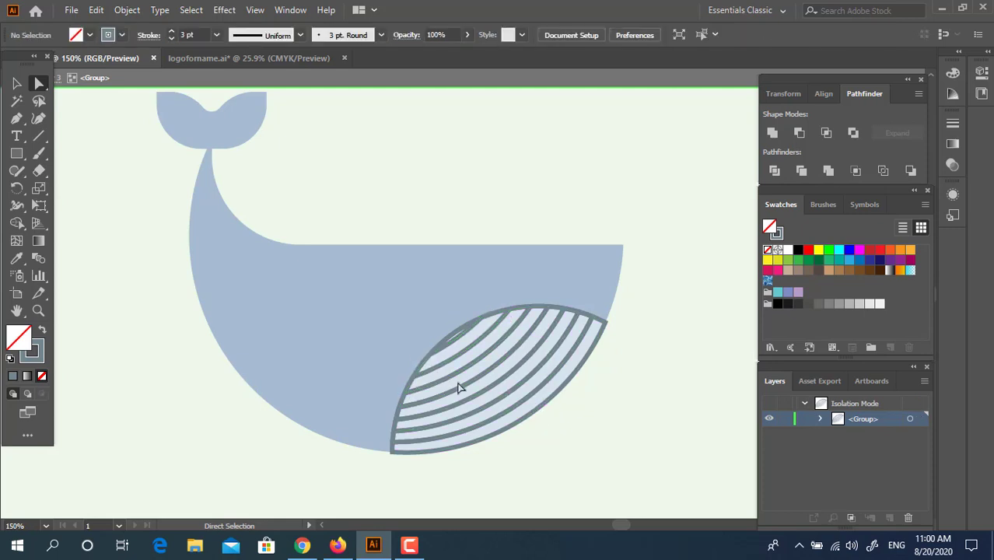
# Step: Delete the outline segments that close the stripe ends along the belly's upper-left edge
pyautogui.click(421, 365)
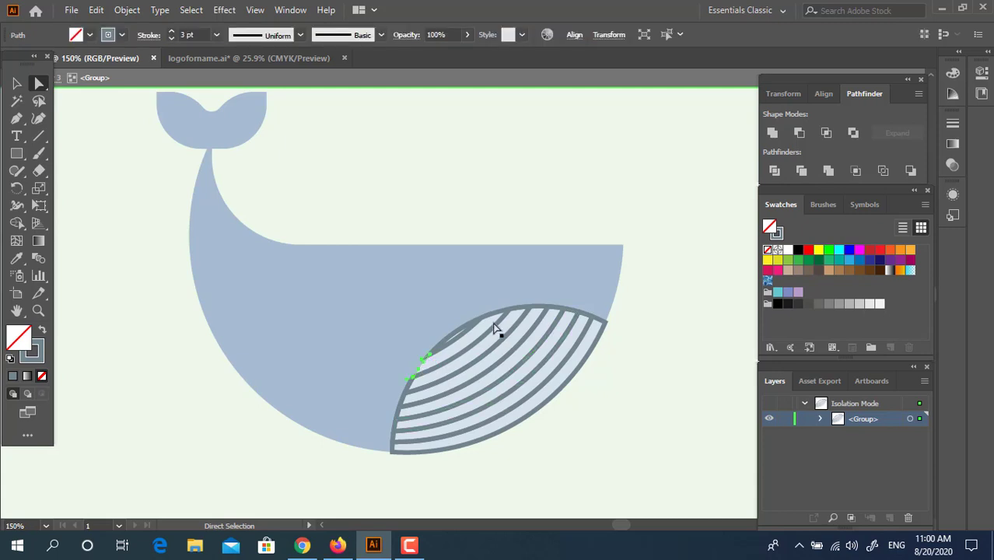
pyautogui.hotkey('ctrl', 'shift', 'a')
pyautogui.click(455, 336)
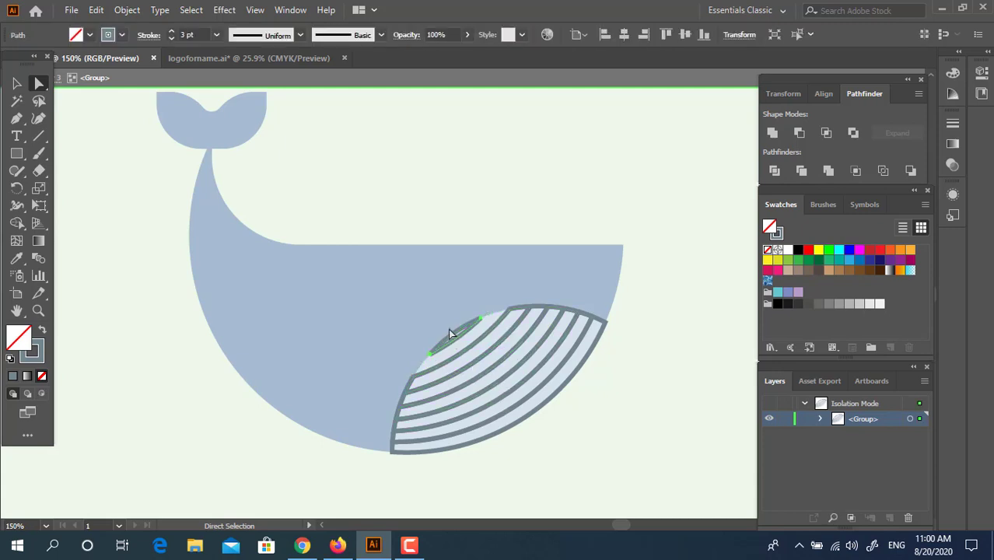
pyautogui.click(455, 337)
pyautogui.press('Delete')
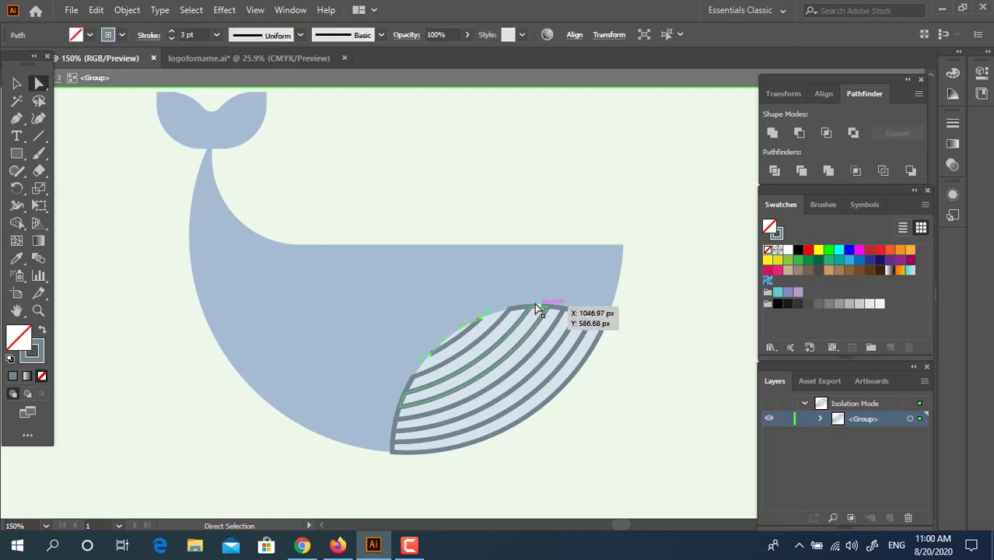
pyautogui.click(522, 308)
pyautogui.press('Delete')
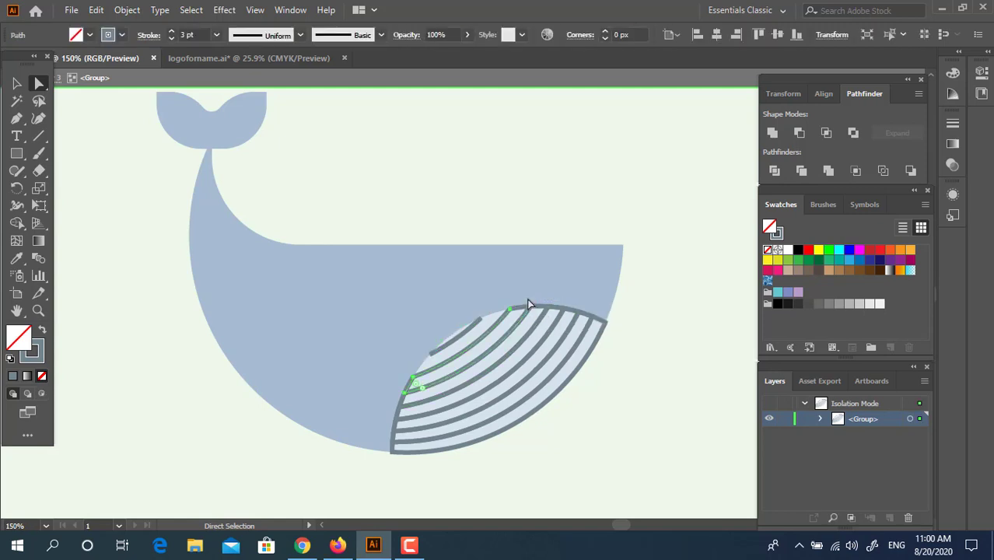
pyautogui.press('Delete')
pyautogui.click(521, 308)
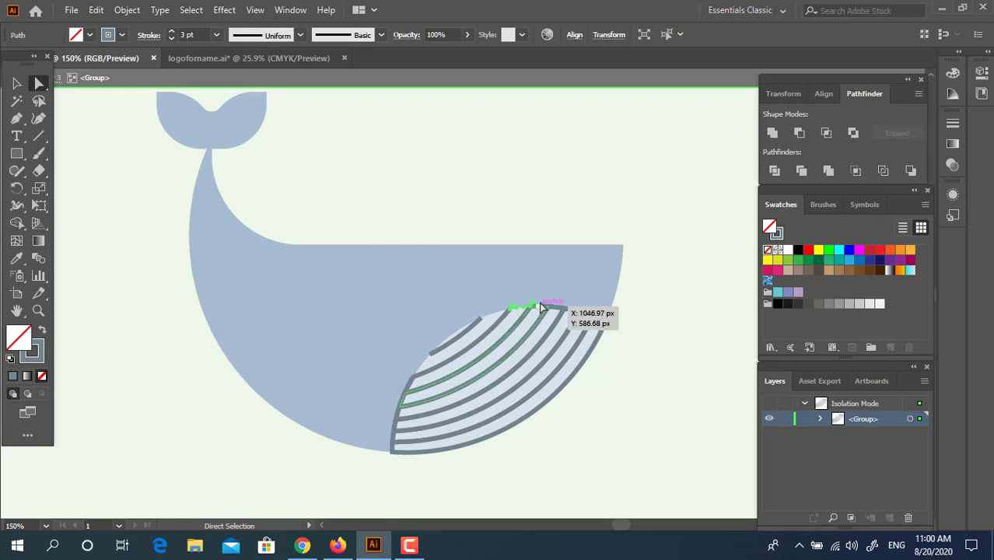
pyautogui.press('Delete')
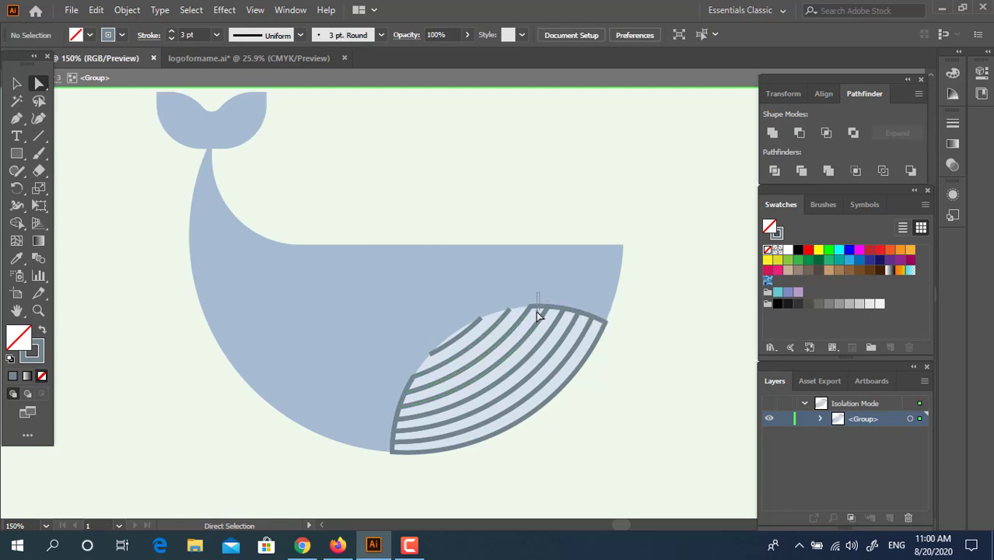
# Step: Delete the remaining outline segments between the stripe ends along the belly's upper edge, as far as its right tip
pyautogui.click(550, 309)
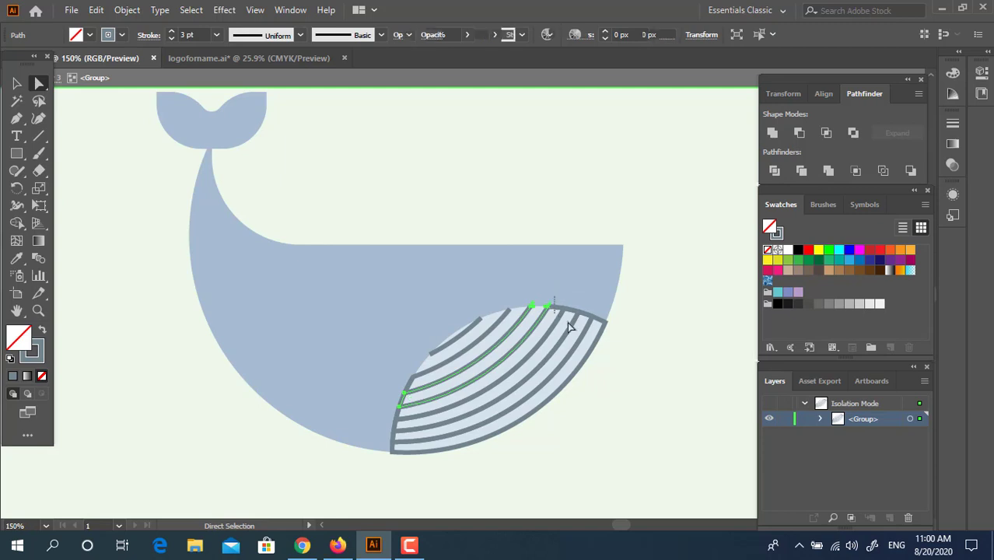
pyautogui.click(563, 308)
pyautogui.click(572, 324)
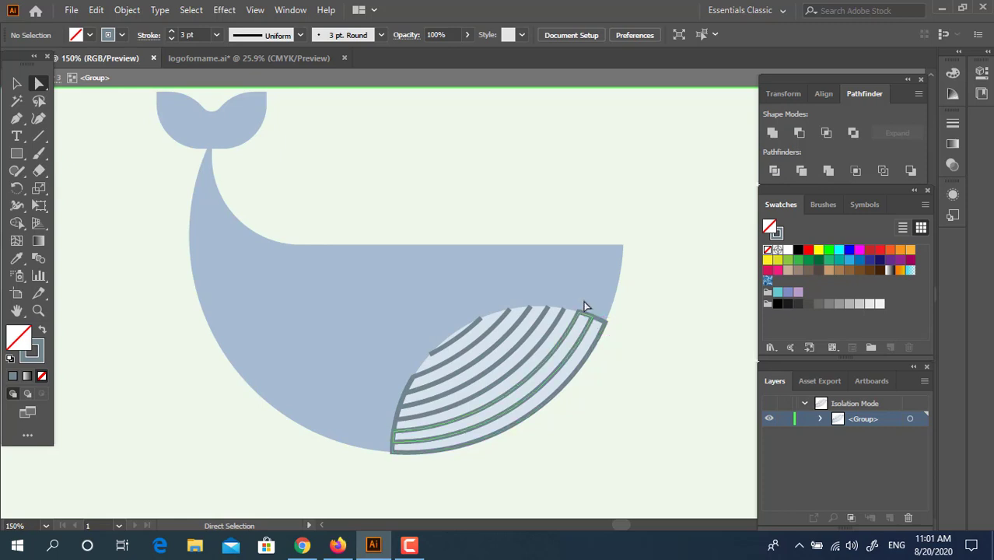
pyautogui.moveTo(584, 296); pyautogui.dragTo(585, 326)
pyautogui.press('Delete')
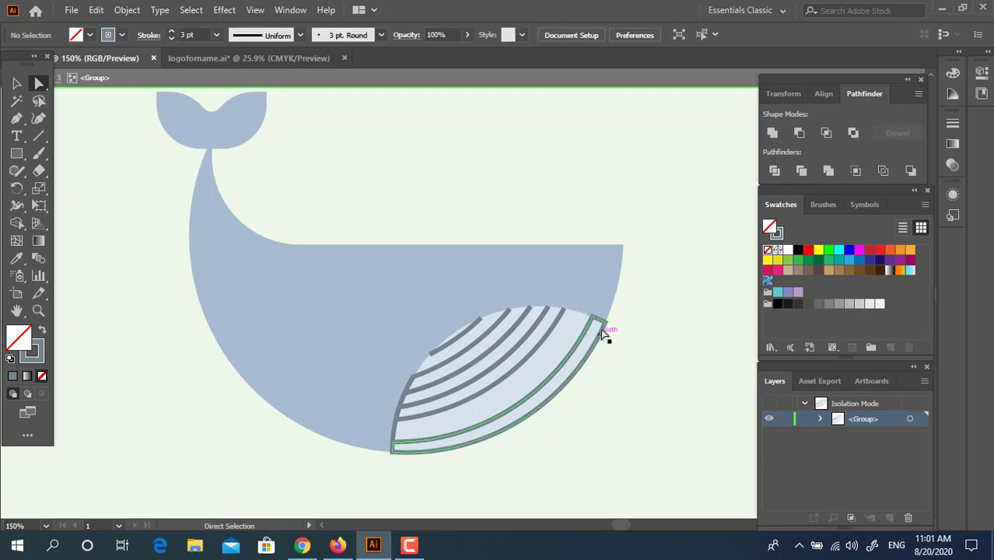
pyautogui.hotkey('ctrl', 'z')
pyautogui.click(610, 330)
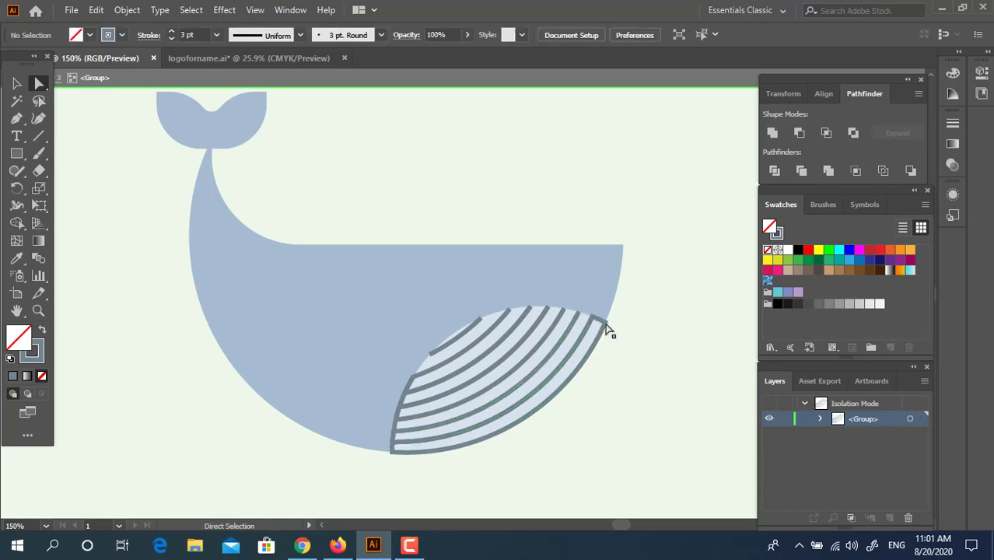
pyautogui.click(601, 334)
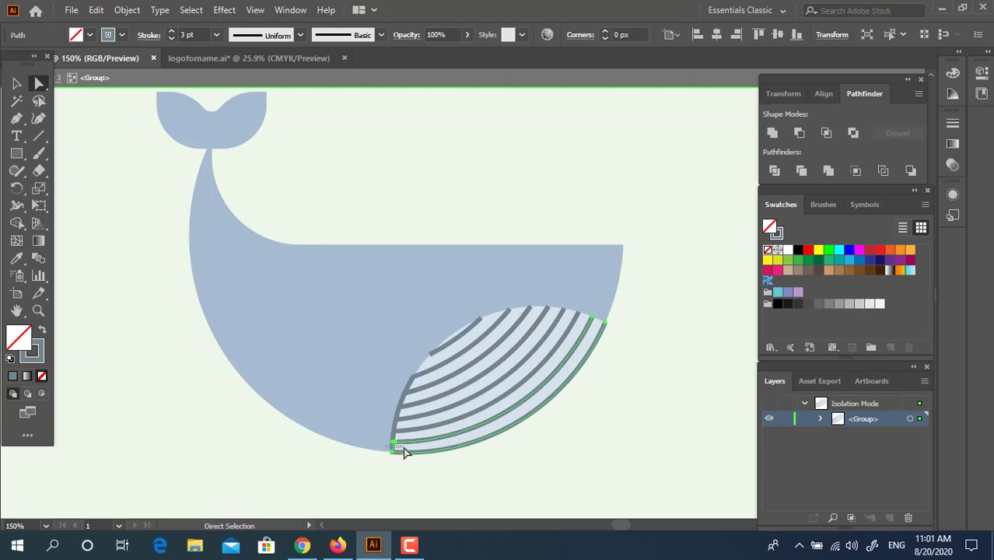
# Step: Delete the outline segments joining the stripe ends along the belly's lower-left edge, keeping only the curved stripes
pyautogui.moveTo(386, 446); pyautogui.dragTo(412, 420)
pyautogui.press('Delete')
pyautogui.press('Delete')
pyautogui.press('Delete')
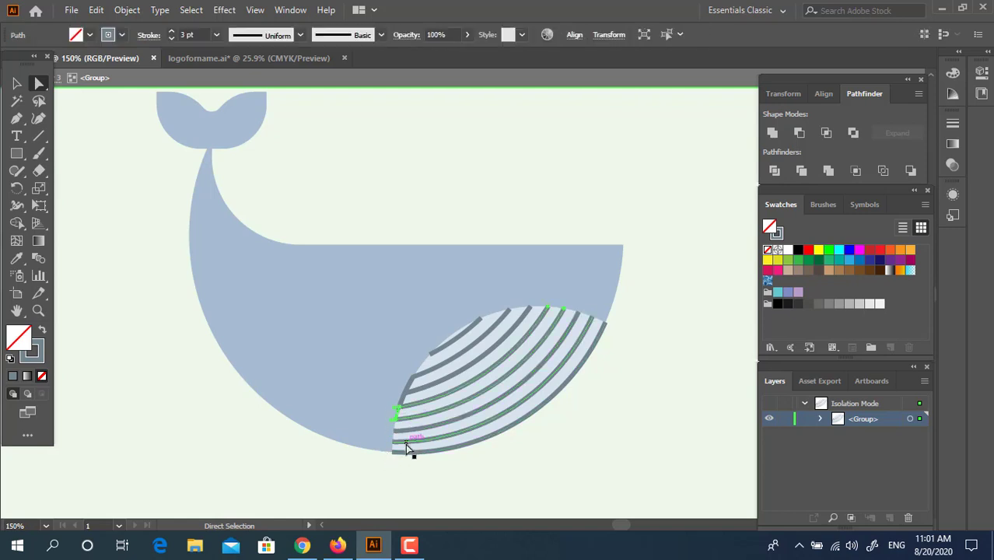
pyautogui.press('Delete')
pyautogui.hotkey('ctrl', 'z')
pyautogui.moveTo(415, 399)
pyautogui.mouseDown()
pyautogui.moveTo(412, 382)
pyautogui.moveTo(413, 402)
pyautogui.mouseUp()
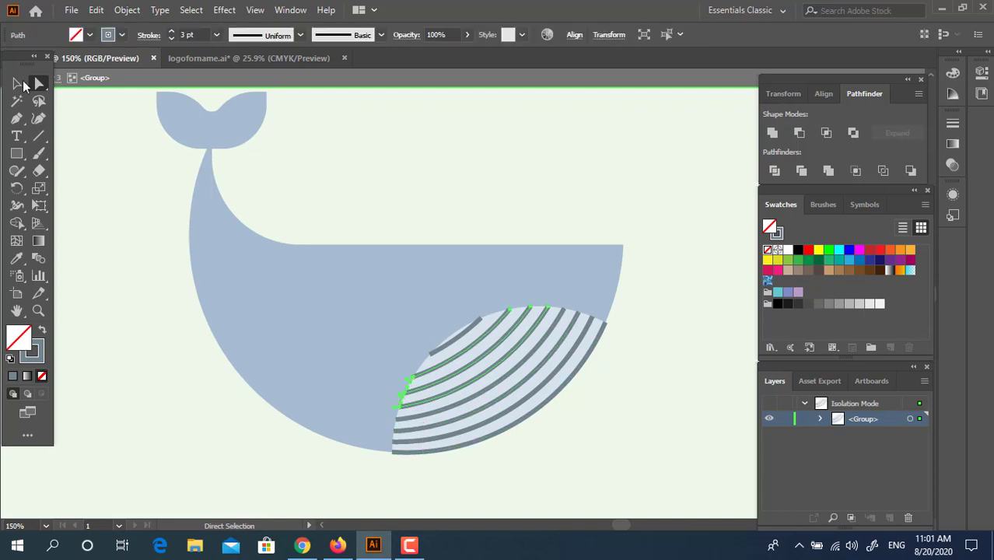
# Step: Apply the lens-shaped width profile that tapers at both ends to all the belly stripes
pyautogui.click(17, 83)
pyautogui.click(662, 348)
pyautogui.moveTo(633, 461); pyautogui.dragTo(372, 293)
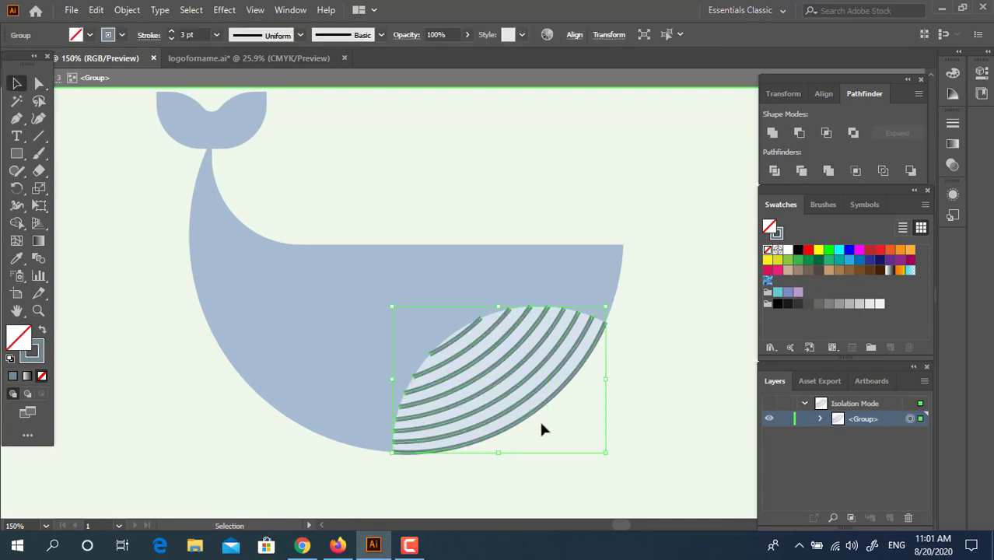
pyautogui.click(282, 34)
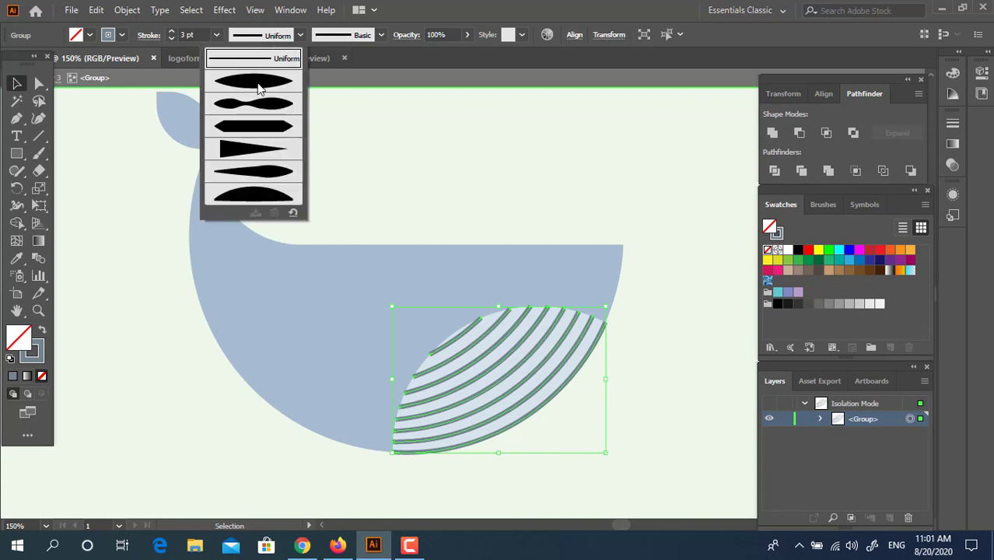
pyautogui.click(261, 81)
# Step: Expand the appearance of all the tapered belly stripes and leave the group's isolation mode
pyautogui.click(661, 455)
pyautogui.moveTo(646, 465); pyautogui.dragTo(321, 251)
pyautogui.click(127, 9)
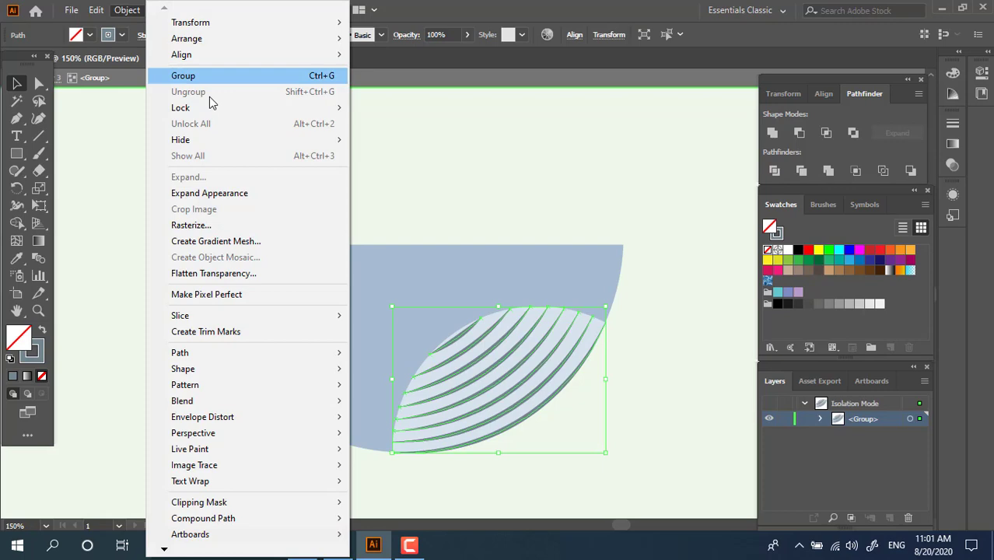
pyautogui.click(225, 192)
pyautogui.click(128, 11)
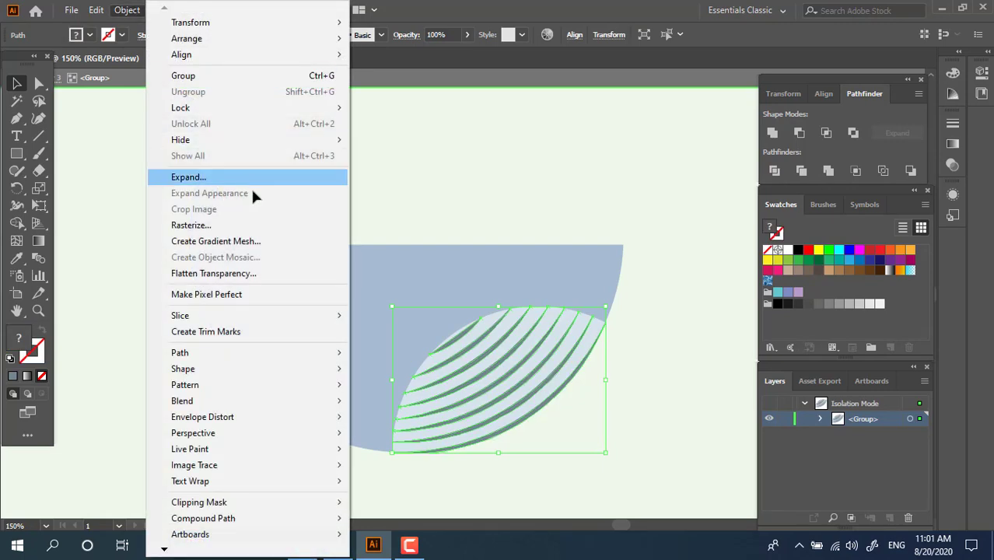
pyautogui.click(250, 192)
pyautogui.doubleClick(612, 427)
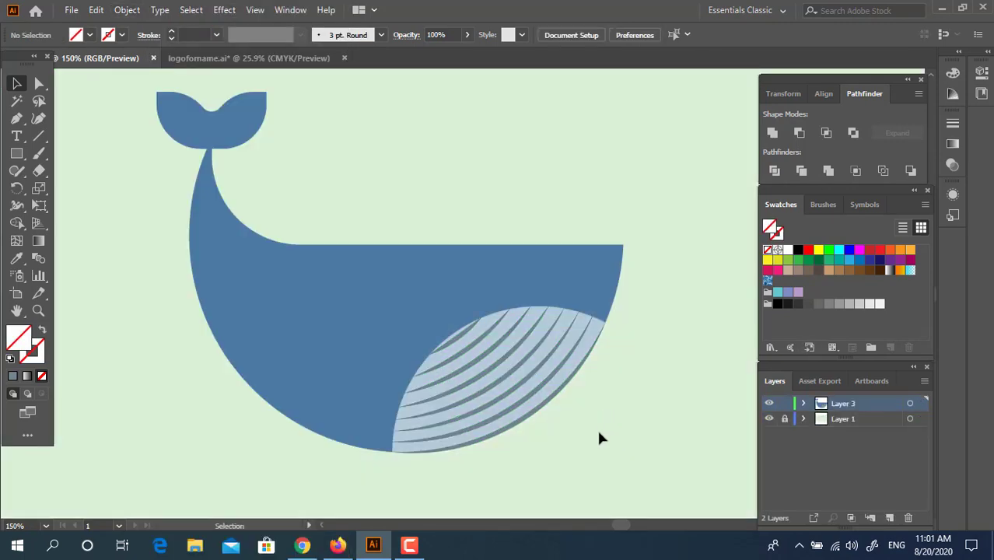
pyautogui.doubleClick(544, 411)
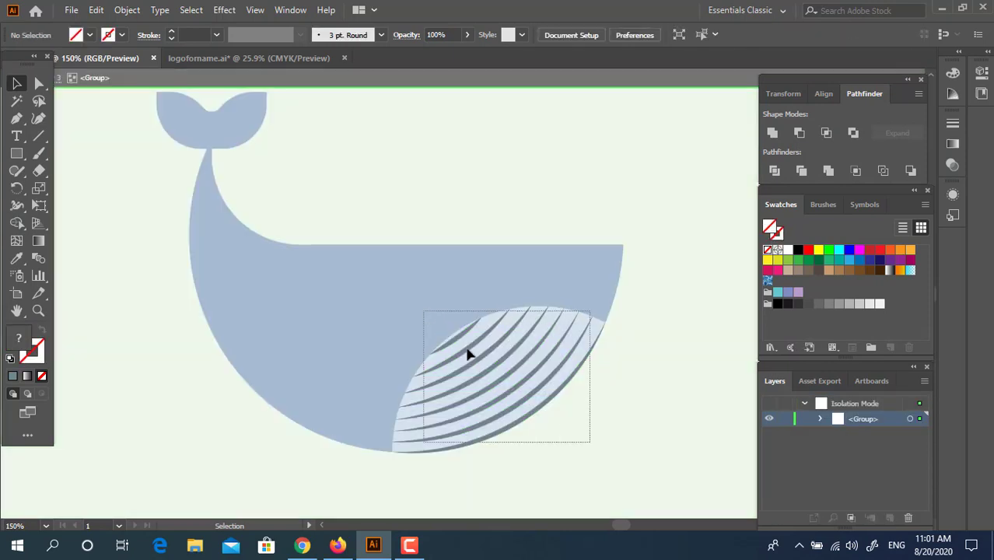
pyautogui.click(467, 354)
pyautogui.doubleClick(650, 374)
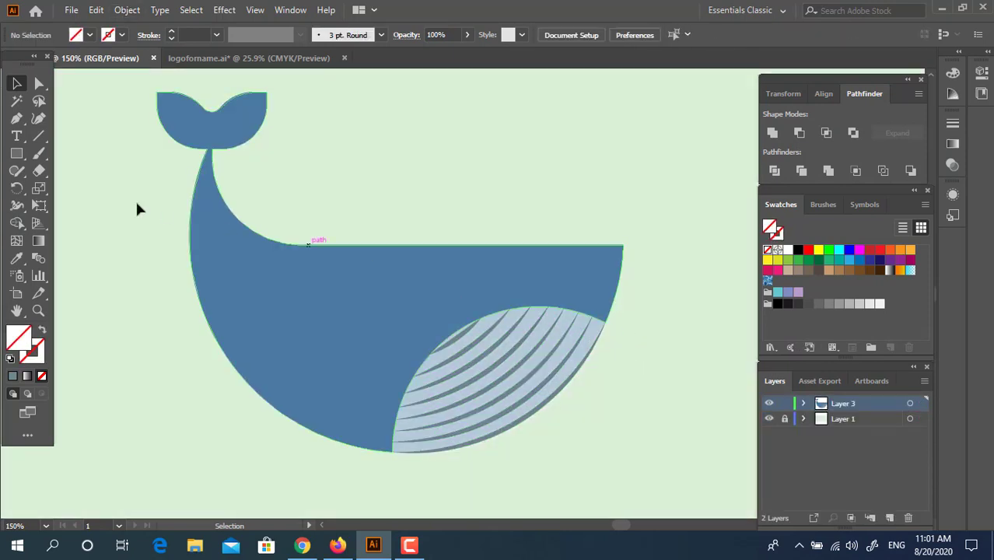
# Step: Draw a small circle for the eye on the whale's head, above the belly
pyautogui.moveTo(67, 183); pyautogui.dragTo(97, 209)
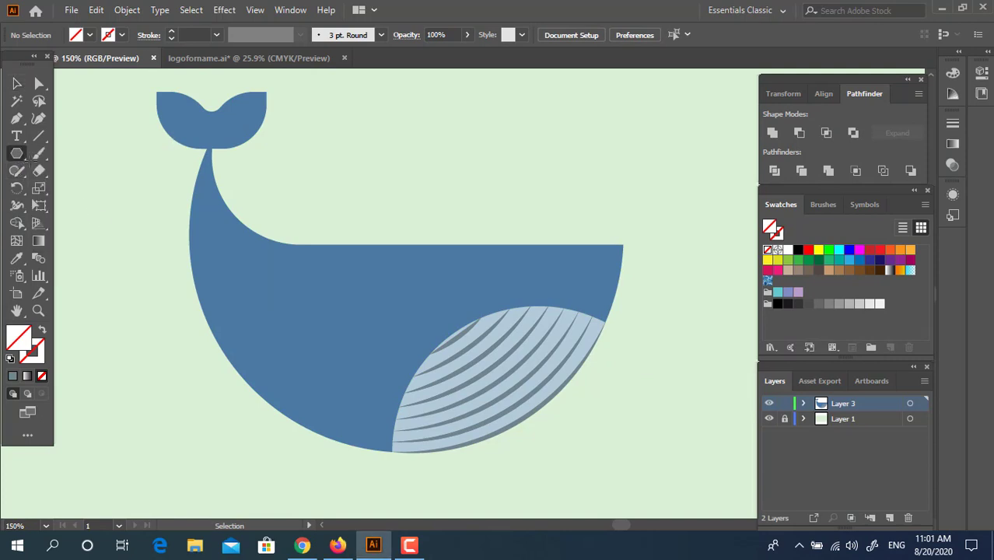
pyautogui.click(35, 154)
pyautogui.click(24, 156)
pyautogui.click(82, 188)
pyautogui.moveTo(502, 266); pyautogui.dragTo(524, 283)
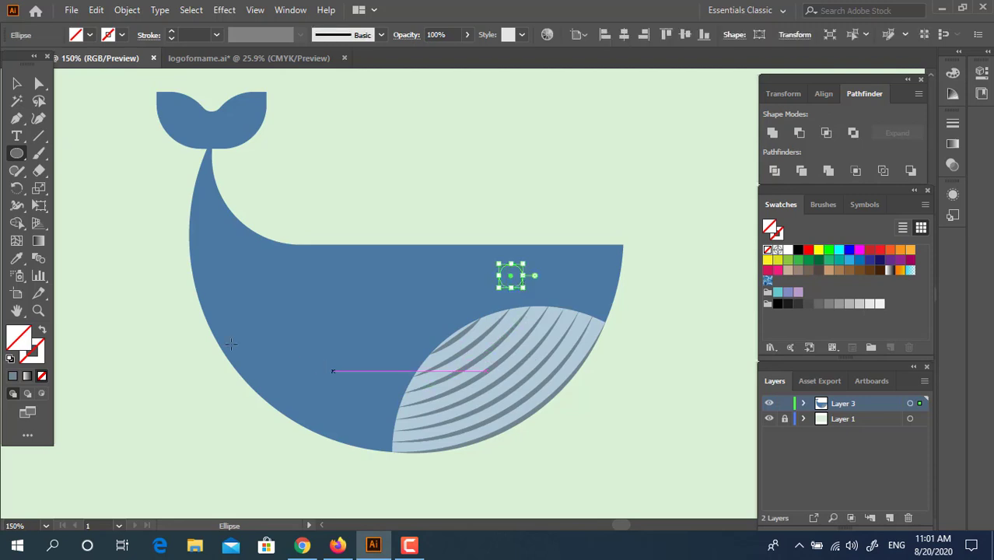
# Step: Sample the belly stripes' gray onto the eye circle and darken its fill to 373D3F
pyautogui.click(17, 259)
pyautogui.click(543, 347)
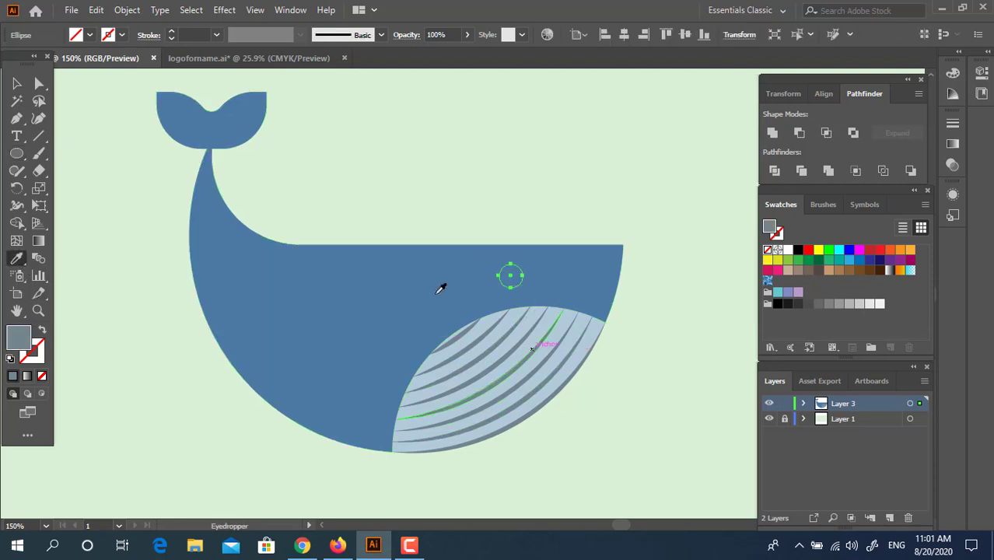
pyautogui.doubleClick(27, 334)
pyautogui.write('373D3F')
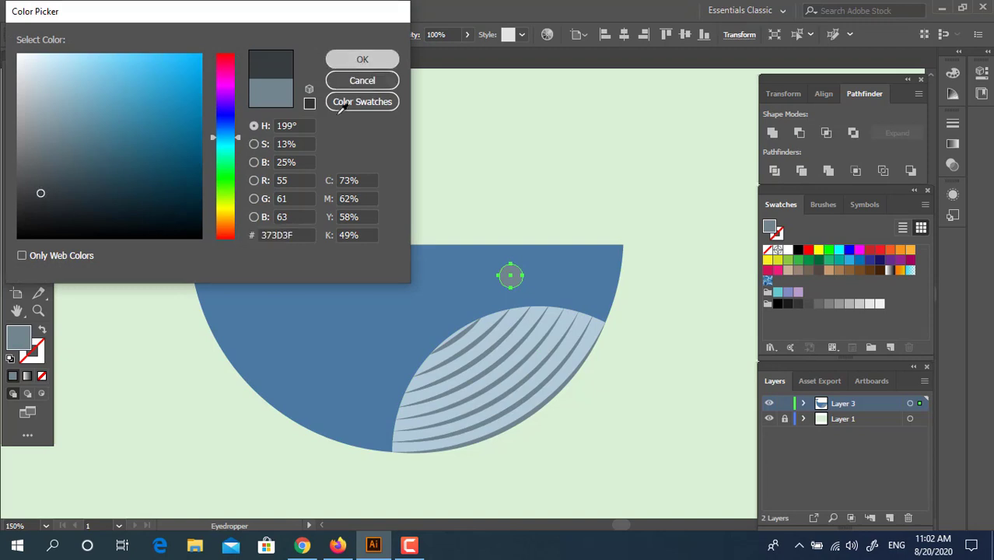
pyautogui.press('Return')
pyautogui.press('v')
pyautogui.click(677, 376)
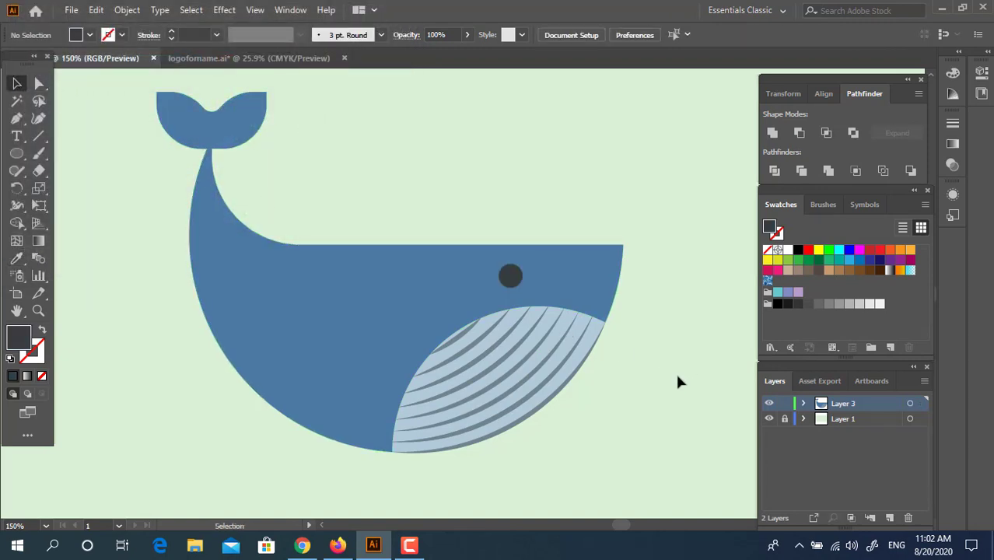
pyautogui.moveTo(17, 153); pyautogui.dragTo(78, 152)
pyautogui.moveTo(140, 317); pyautogui.dragTo(191, 418)
pyautogui.click(40, 84)
pyautogui.click(192, 318)
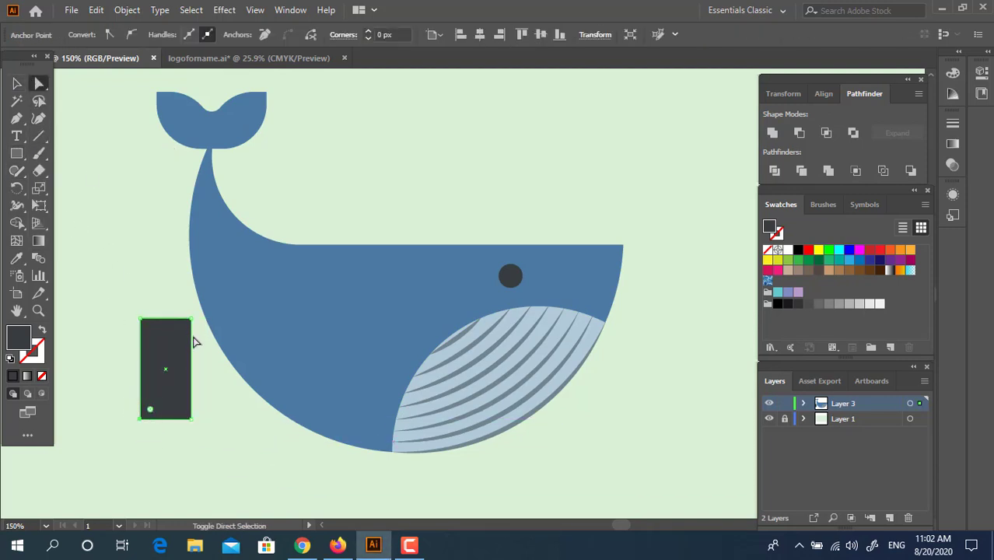
pyautogui.moveTo(181, 328); pyautogui.dragTo(368, 442)
pyautogui.click(16, 83)
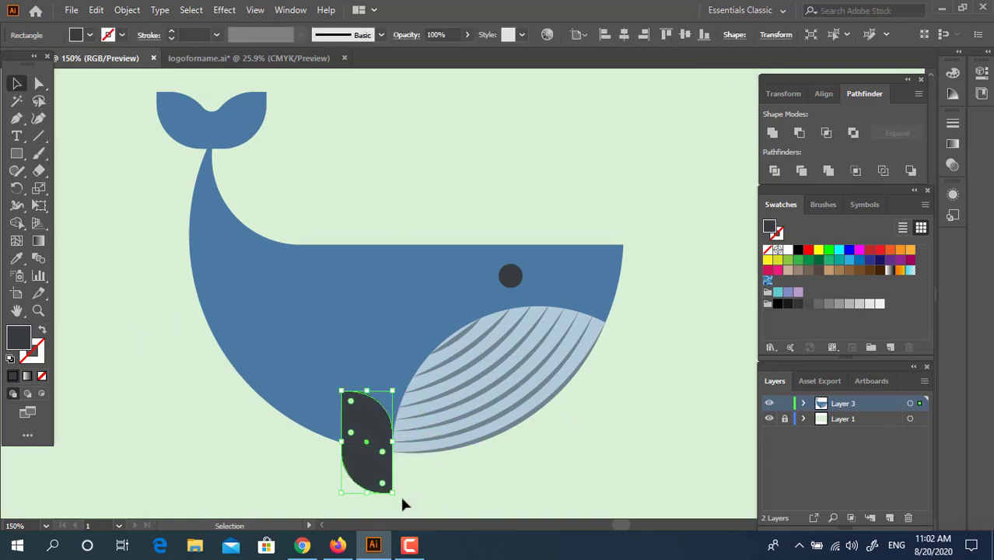
pyautogui.moveTo(390, 498); pyautogui.dragTo(360, 507)
pyautogui.click(489, 524)
pyautogui.moveTo(595, 367); pyautogui.dragTo(171, 305)
pyautogui.click(537, 359)
pyautogui.moveTo(644, 405); pyautogui.dragTo(587, 438)
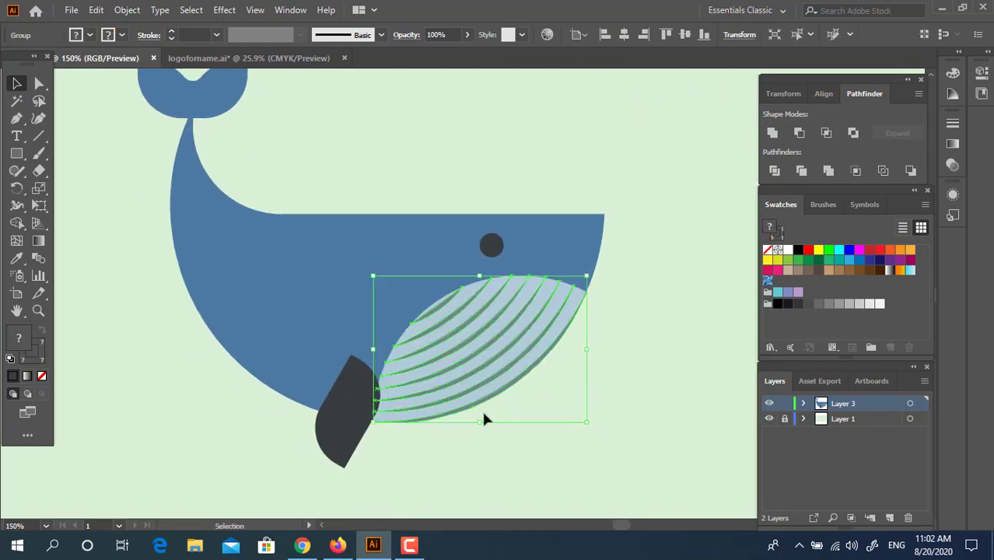
pyautogui.click(362, 417)
pyautogui.press('Delete')
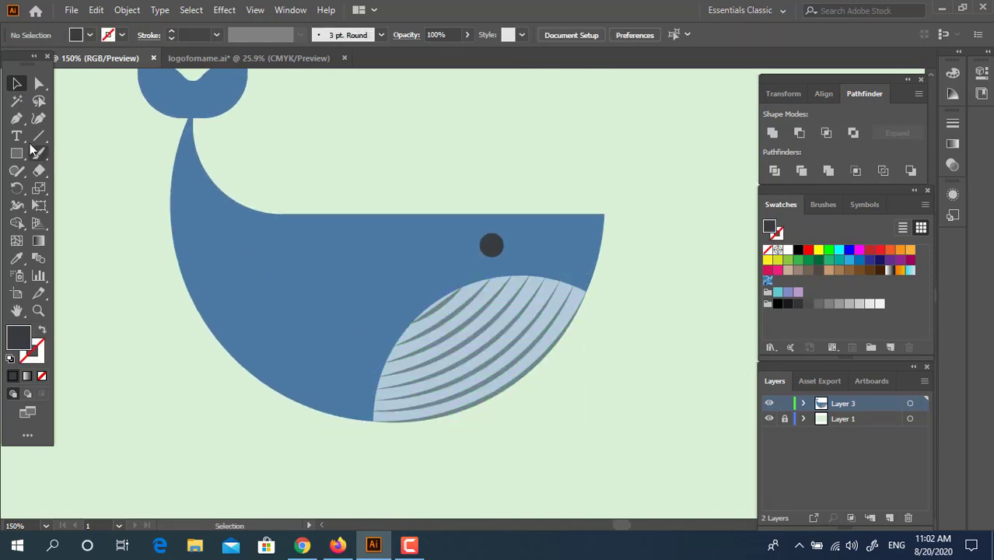
# Step: Draw a square above the whale's back, rotate it onto its corner and round its two side corners into a pointed leaf
pyautogui.press('m')
pyautogui.moveTo(344, 89)
pyautogui.mouseDown()
pyautogui.moveTo(420, 166)
pyautogui.moveTo(445, 138)
pyautogui.moveTo(310, 110)
pyautogui.moveTo(418, 185)
pyautogui.mouseUp()
pyautogui.click(17, 83)
pyautogui.press('a')
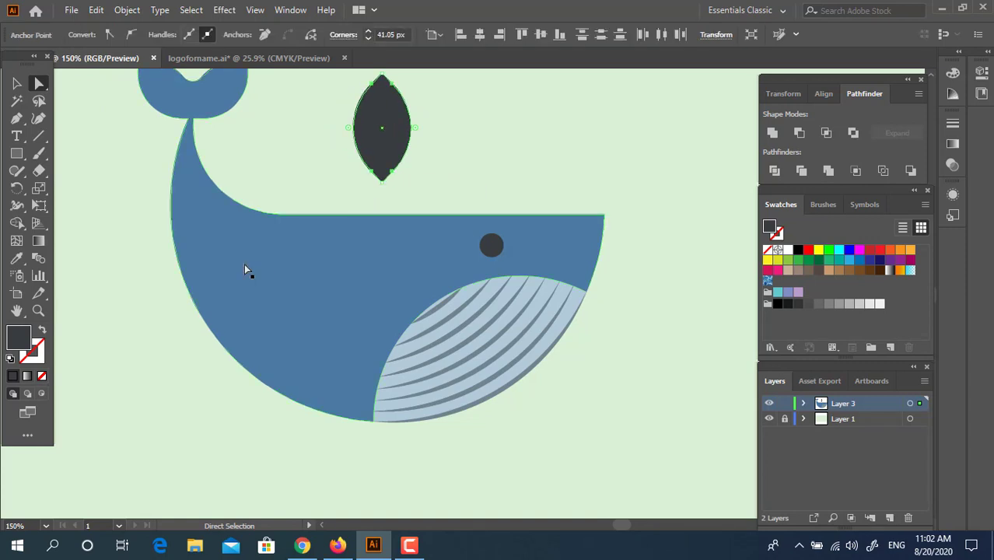
# Step: Fill the leaf shape with the blue sampled from the whale's body
pyautogui.click(17, 258)
pyautogui.click(207, 250)
pyautogui.click(17, 83)
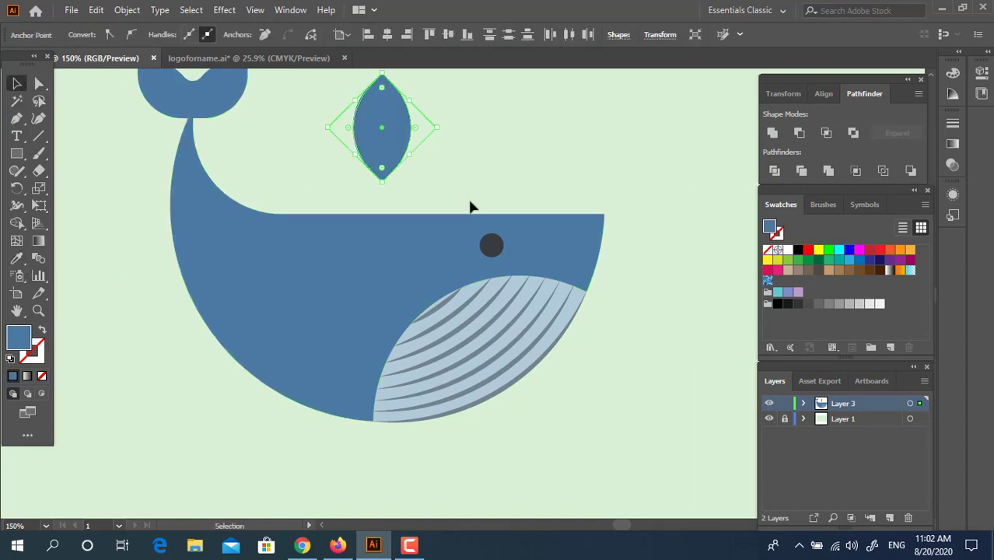
# Step: Apply Unite to the leaf shape and place it as a fin across the body's lower edge, beside the belly
pyautogui.click(483, 176)
pyautogui.click(396, 140)
pyautogui.click(772, 133)
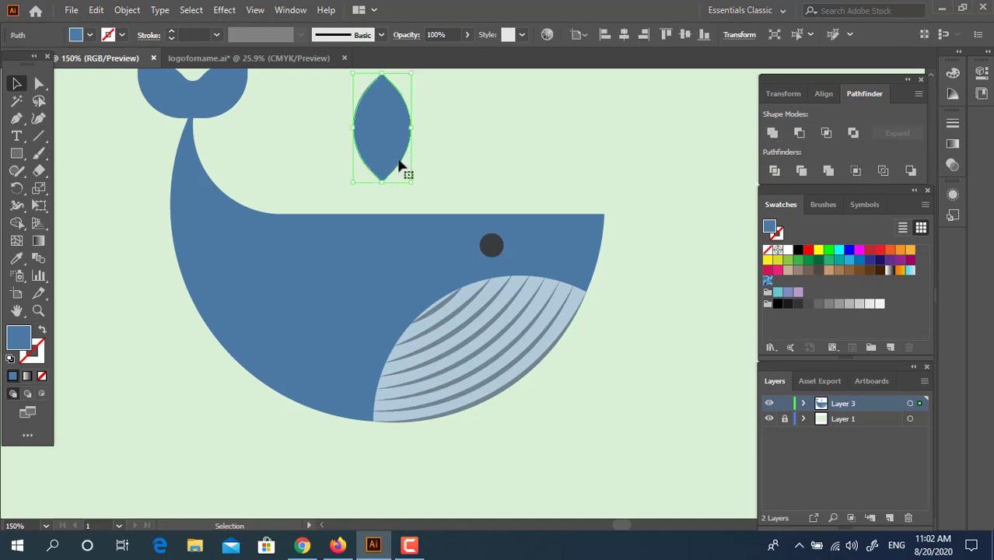
pyautogui.moveTo(385, 164); pyautogui.dragTo(361, 434)
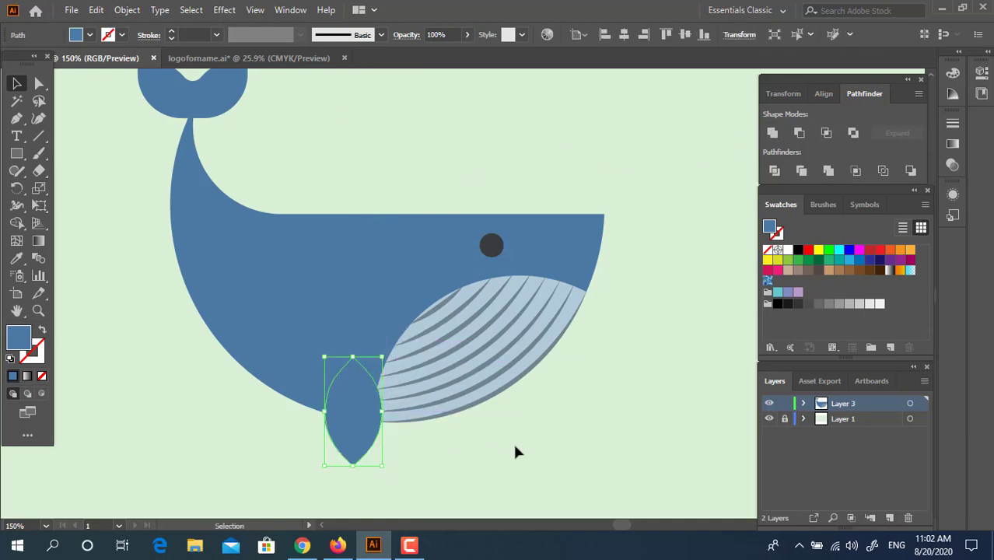
# Step: Darken the fill of the whale's body and tail to 3C6B8E
pyautogui.click(513, 443)
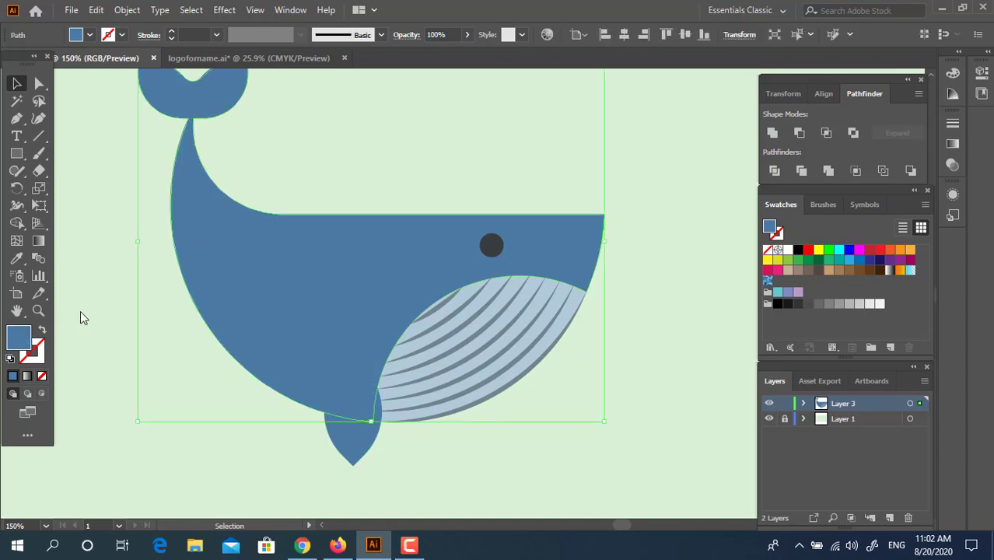
pyautogui.doubleClick(19, 336)
pyautogui.moveTo(114, 120); pyautogui.dragTo(123, 136)
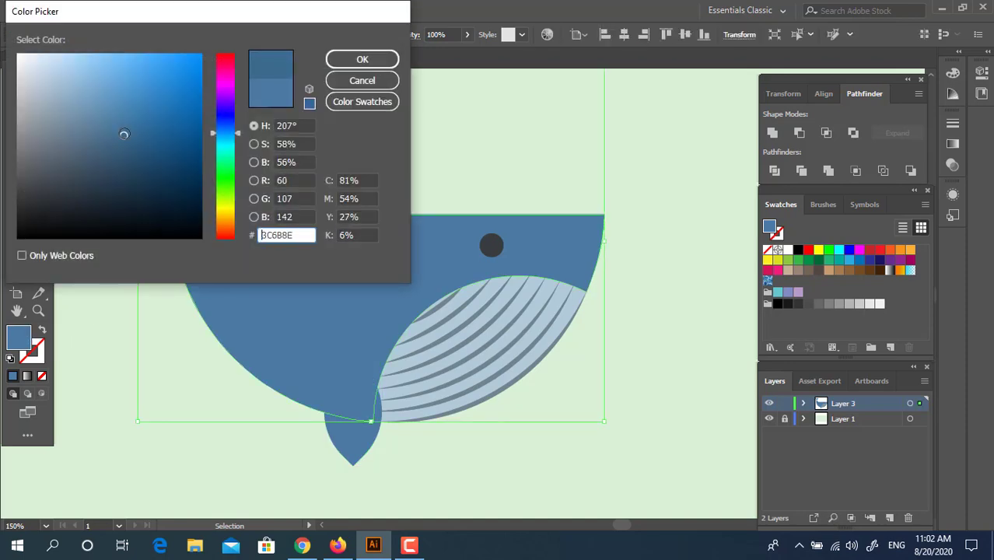
pyautogui.click(345, 59)
pyautogui.click(635, 290)
pyautogui.moveTo(641, 303); pyautogui.dragTo(658, 320)
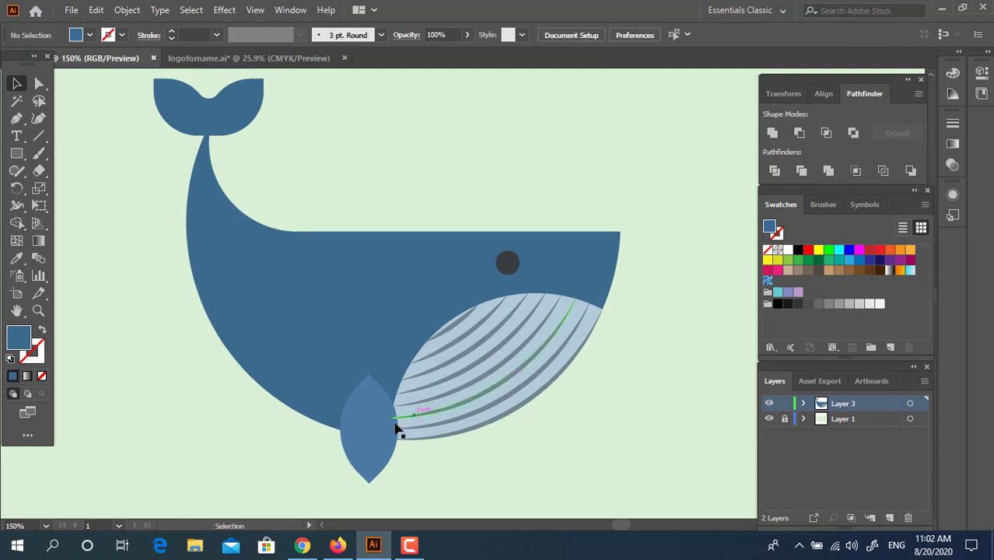
# Step: Rotate the fin clockwise so its lower tip angles back toward the whale's tail
pyautogui.click(394, 432)
pyautogui.moveTo(400, 491); pyautogui.dragTo(506, 493)
pyautogui.click(513, 478)
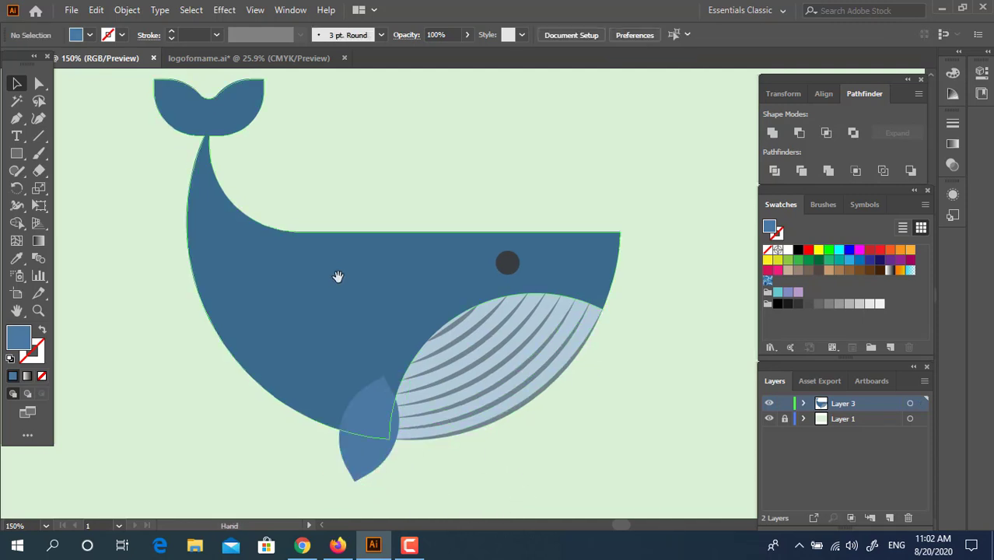
# Step: Draw five small flat ellipses in the fin's lighter blue as spots, three on the whale's back and two near the snout
pyautogui.moveTo(338, 275); pyautogui.dragTo(345, 299)
pyautogui.moveTo(15, 153); pyautogui.dragTo(74, 188)
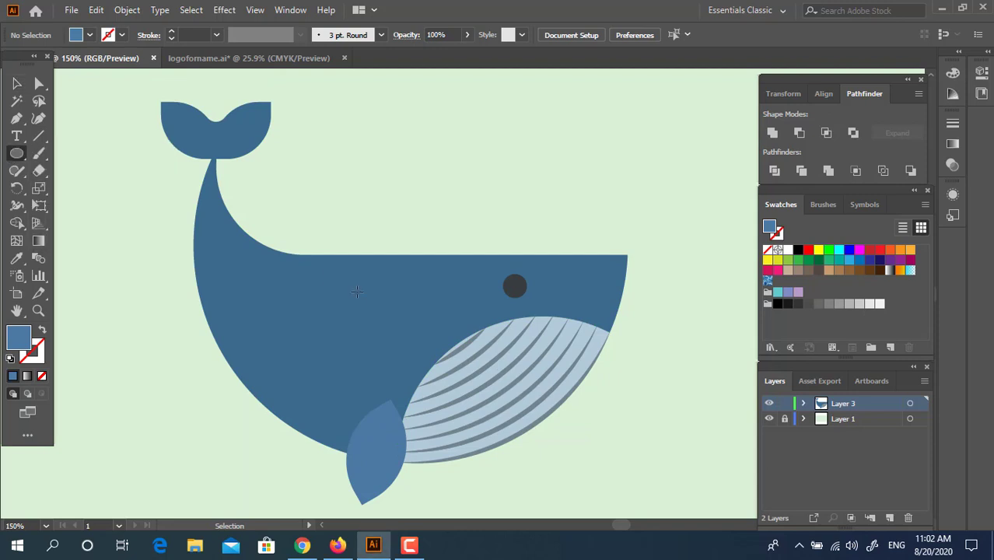
pyautogui.moveTo(314, 269)
pyautogui.mouseDown()
pyautogui.moveTo(381, 299)
pyautogui.moveTo(396, 278)
pyautogui.mouseUp()
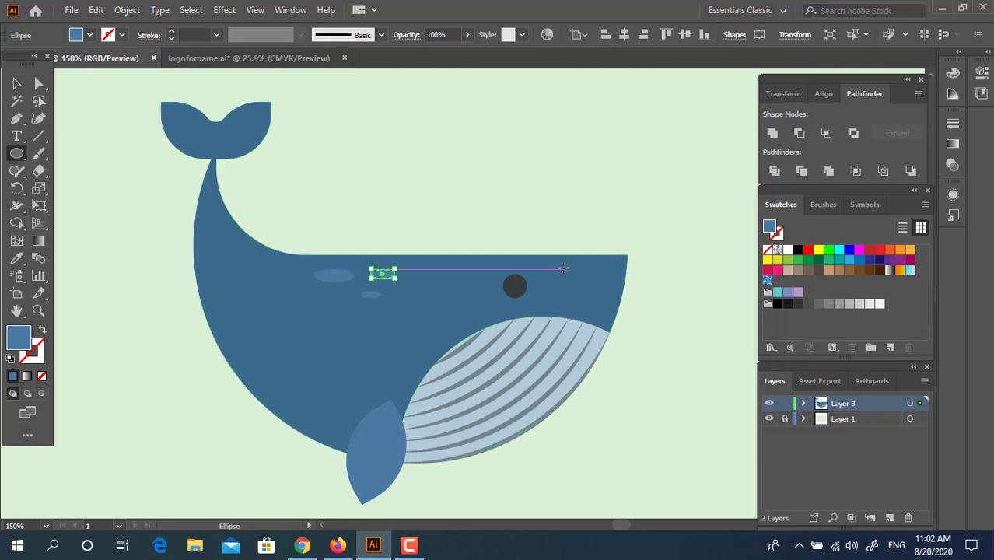
pyautogui.moveTo(562, 267); pyautogui.dragTo(612, 286)
pyautogui.click(21, 84)
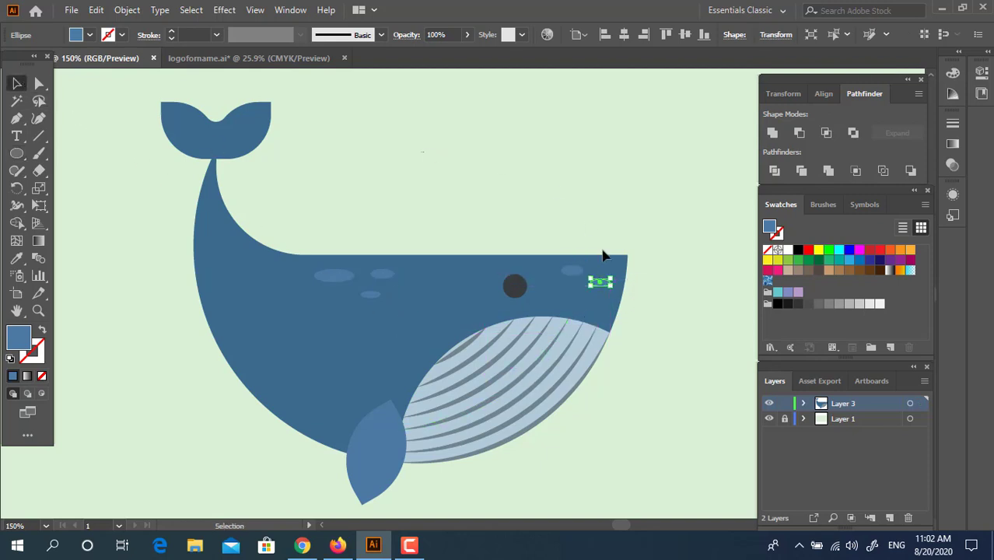
pyautogui.click(663, 357)
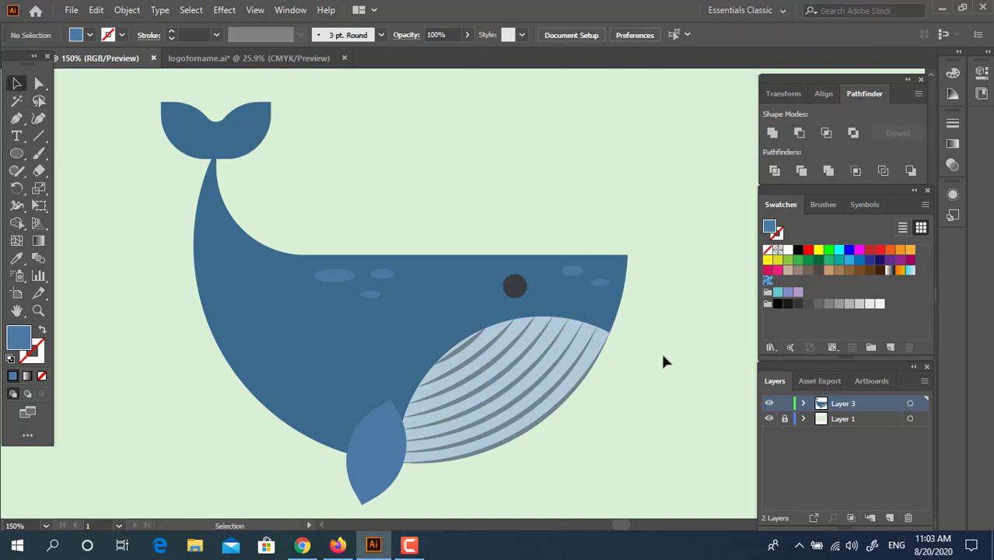
# Step: Draw a closed shading shape with the eye's dark fill along the whale's underside using the Pen tool, and reshape its outer edge with the Curvature tool
pyautogui.click(516, 285)
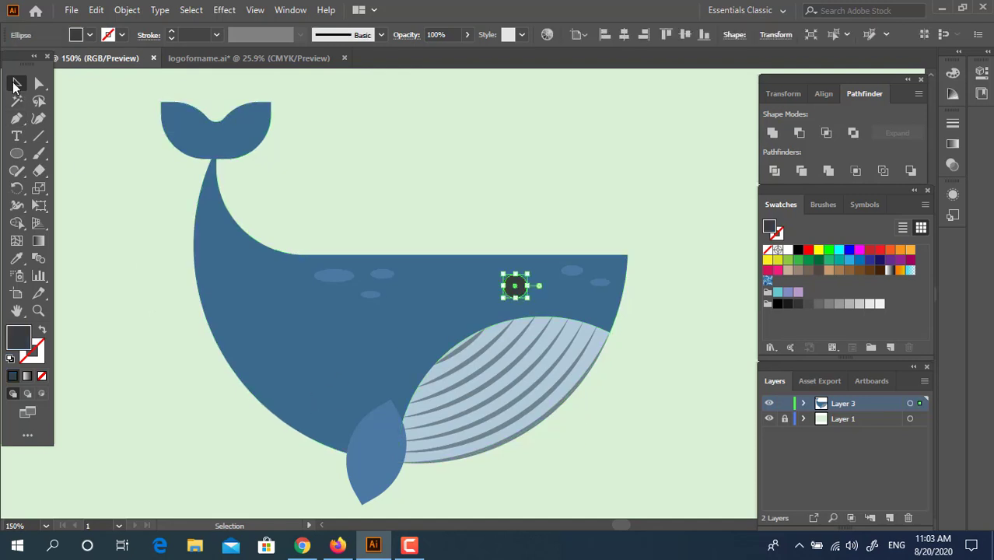
pyautogui.click(17, 118)
pyautogui.click(212, 160)
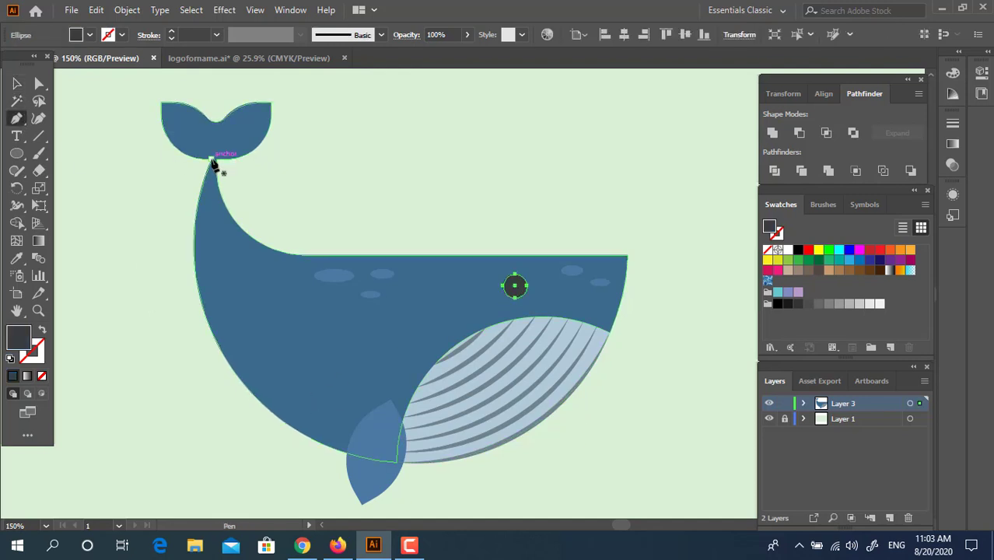
pyautogui.moveTo(317, 418); pyautogui.dragTo(260, 450)
pyautogui.click(595, 351)
pyautogui.moveTo(138, 214); pyautogui.dragTo(204, 139)
pyautogui.click(211, 160)
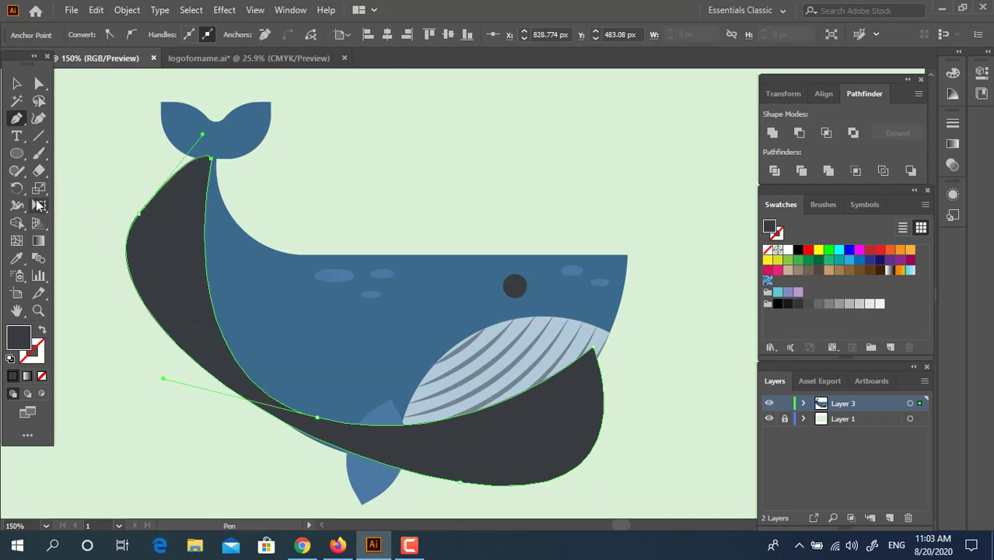
pyautogui.click(38, 119)
pyautogui.moveTo(299, 428); pyautogui.dragTo(269, 450)
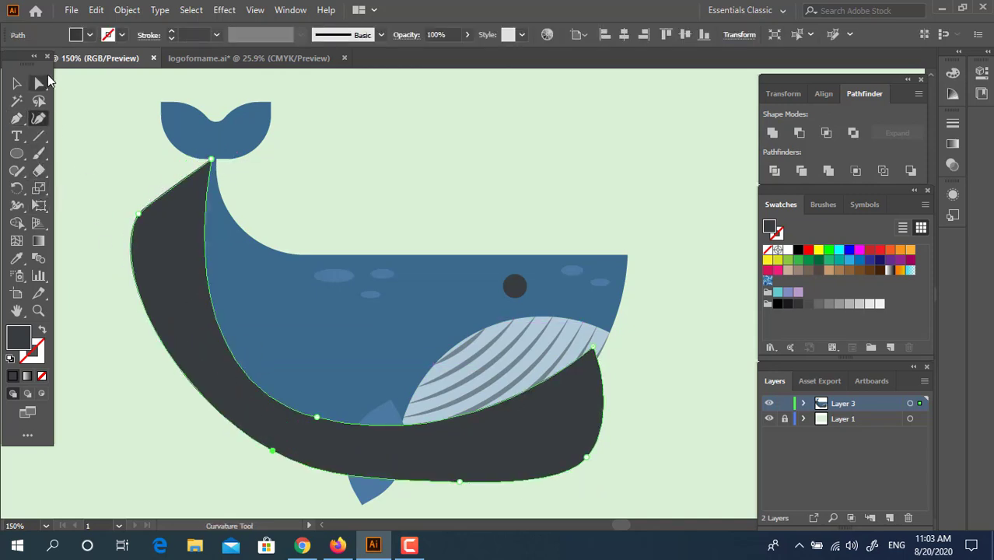
# Step: Restack the dark shading shape so it lies above the body and belly but behind the fin
pyautogui.click(18, 84)
pyautogui.hotkey('ctrl', 'shift', '[')
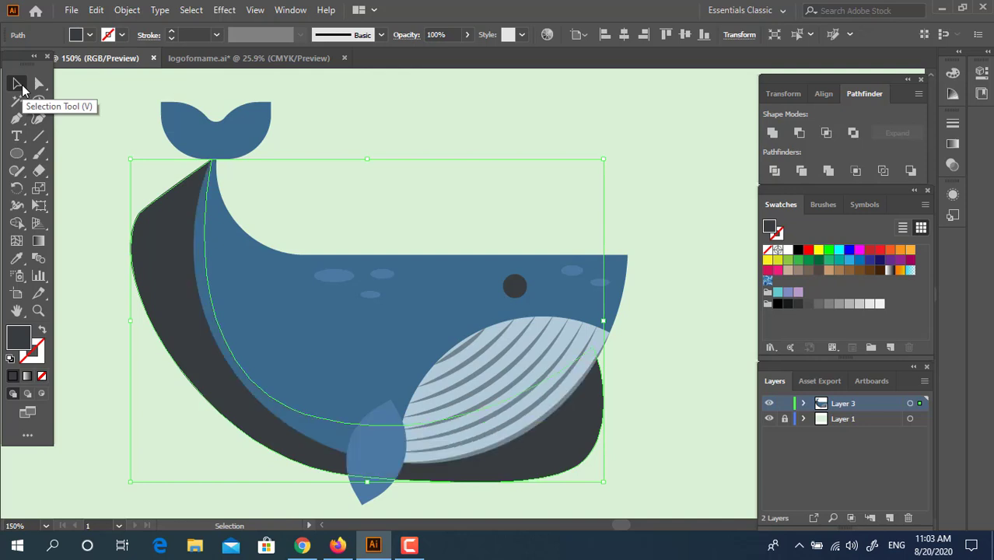
pyautogui.hotkey('ctrl', ']')
pyautogui.hotkey('ctrl', ']')
pyautogui.hotkey('ctrl', ']')
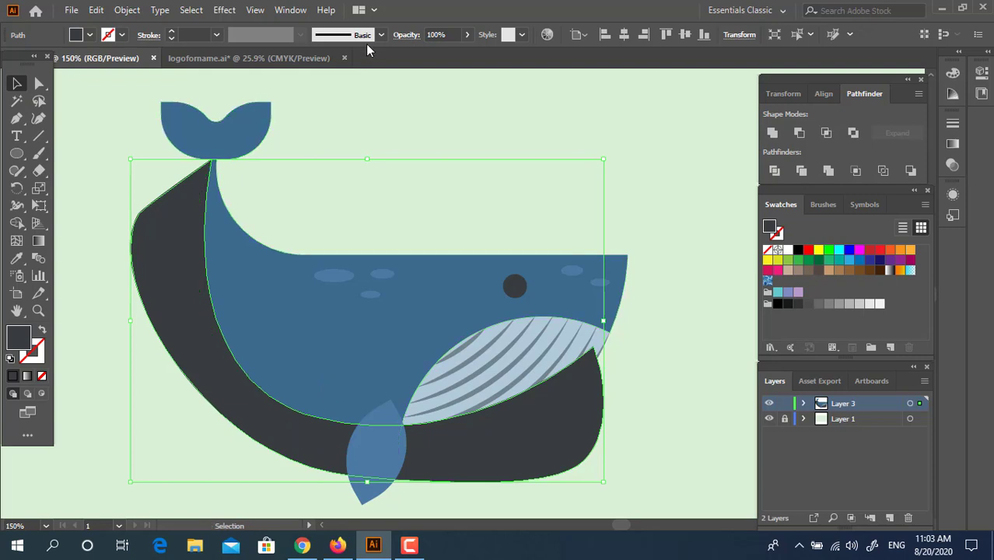
# Step: Set the shading shape's opacity to 20%
pyautogui.click(445, 34)
pyautogui.write('20')
pyautogui.press('Return')
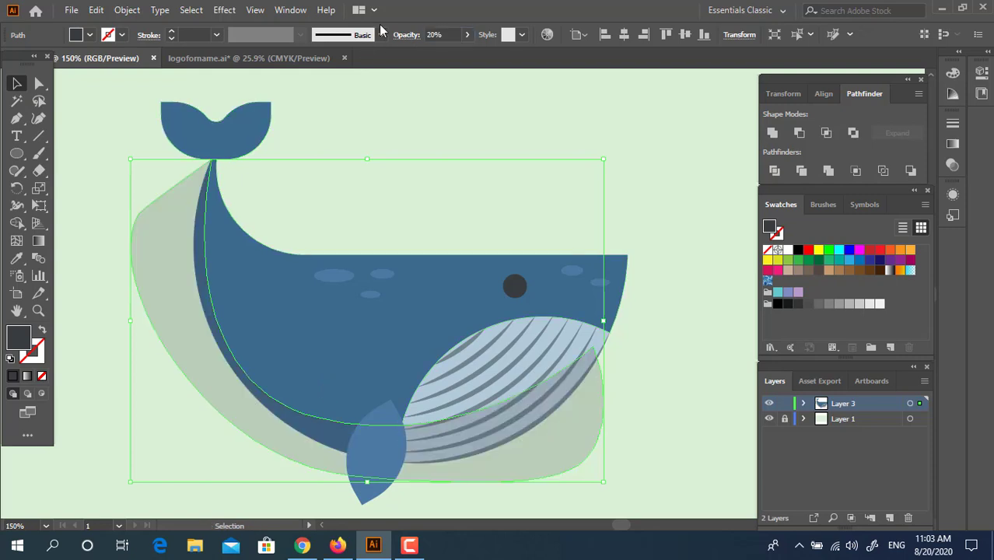
# Step: Divide the body and the shading shape, ungroup the pieces and delete the shading outside the blue body
pyautogui.keyDown('shift'); pyautogui.click(273, 382); pyautogui.keyUp('shift')
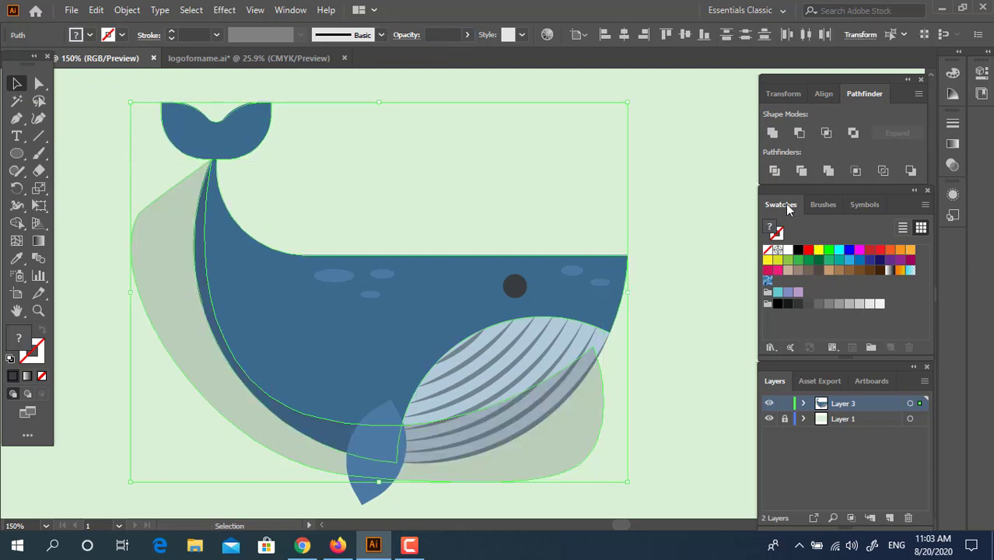
pyautogui.rightClick(276, 390)
pyautogui.click(295, 258)
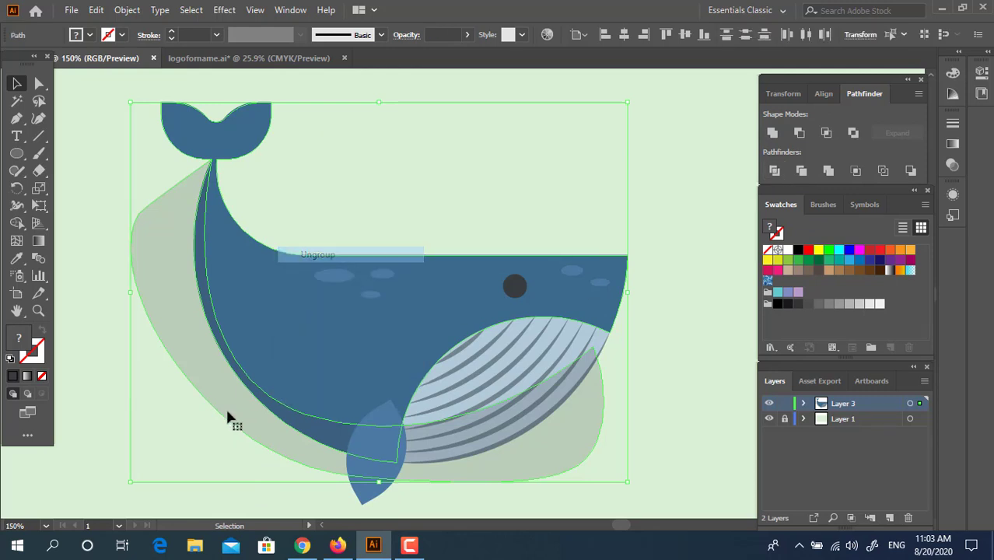
pyautogui.moveTo(210, 458); pyautogui.dragTo(205, 393)
pyautogui.press('Delete')
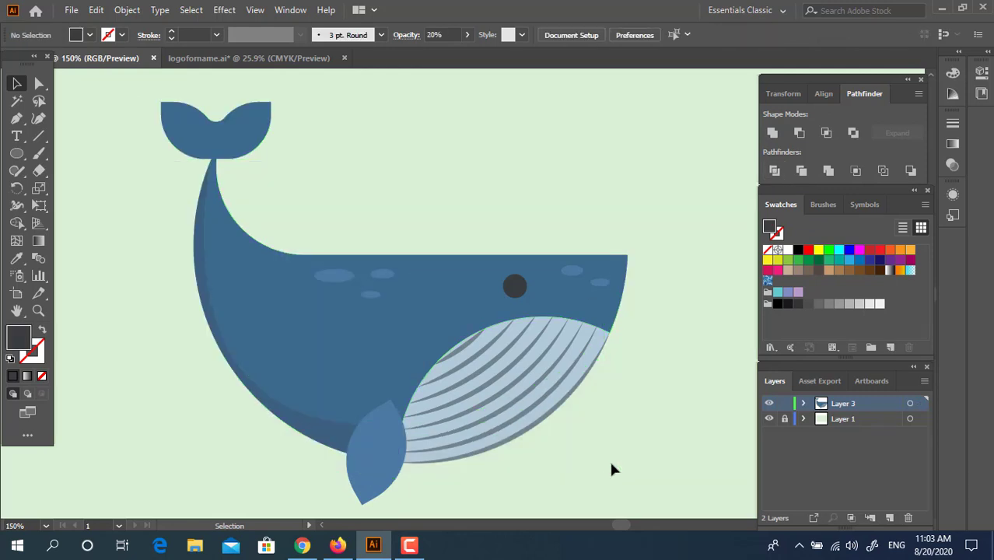
# Step: Group all the whale's parts and center the group on the artboard
pyautogui.moveTo(631, 459); pyautogui.dragTo(186, 154)
pyautogui.rightClick(359, 253)
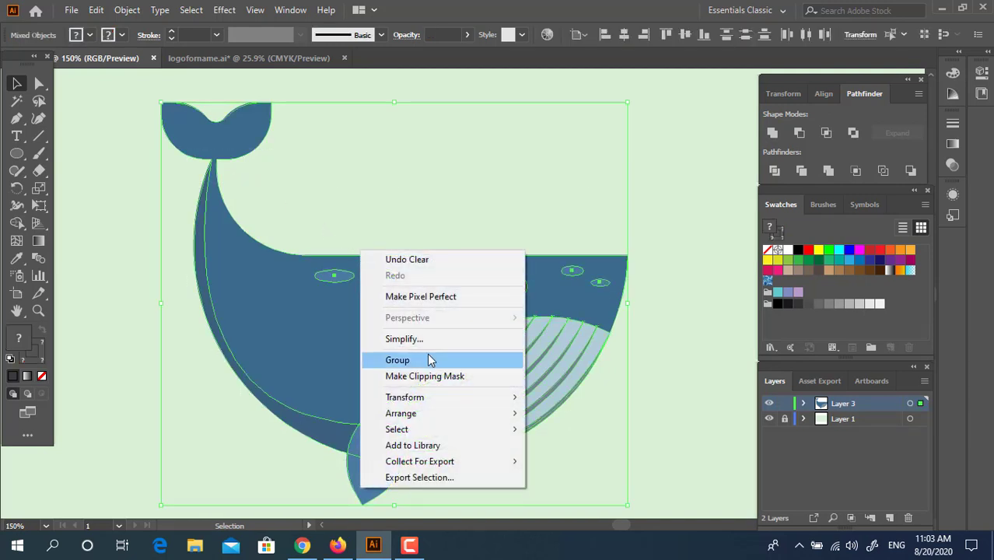
pyautogui.click(429, 360)
pyautogui.click(624, 34)
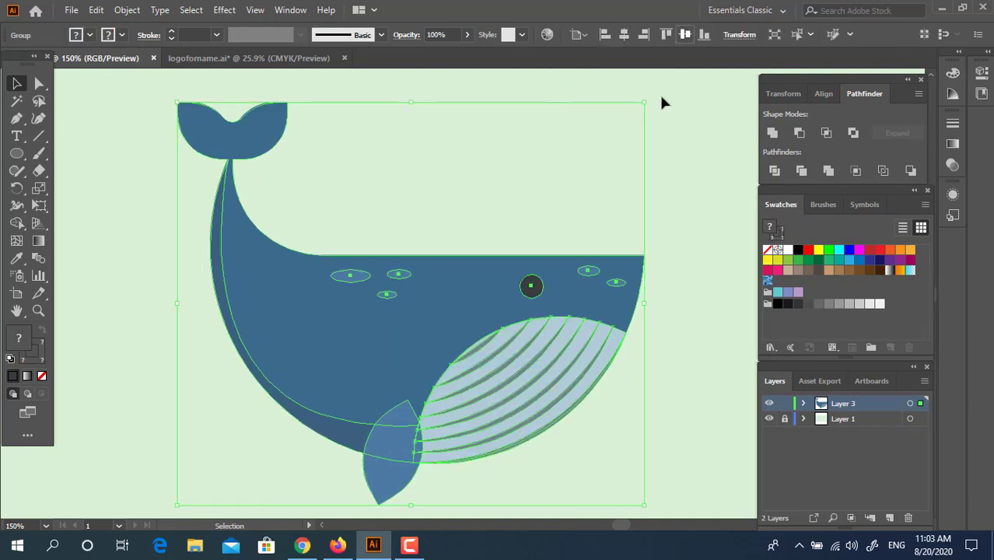
pyautogui.click(657, 175)
# Step: Activate the Pen tool for a new path above the whale's back
pyautogui.moveTo(645, 165); pyautogui.dragTo(646, 249)
pyautogui.press('z')
pyautogui.keyDown('alt'); pyautogui.click(589, 251); pyautogui.keyUp('alt')
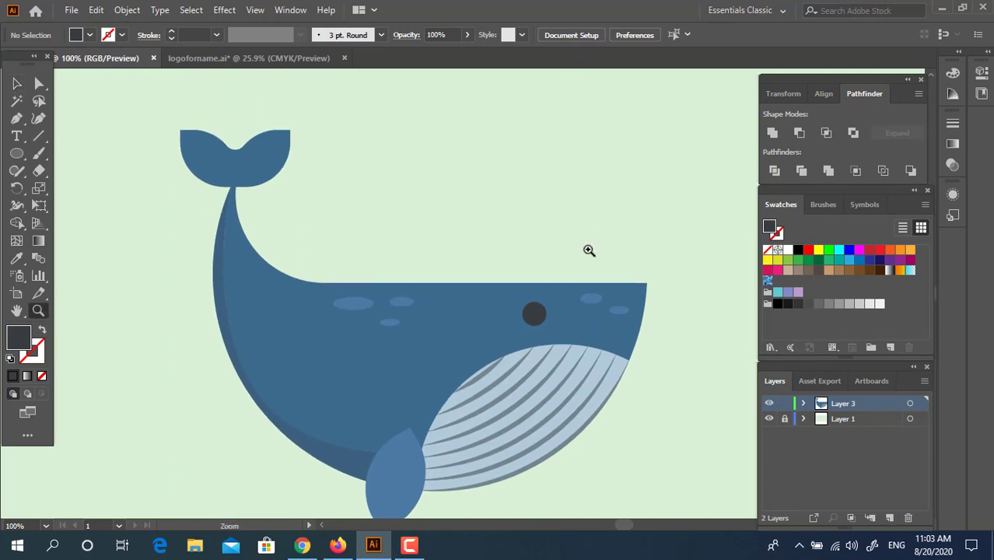
pyautogui.keyDown('alt'); pyautogui.click(589, 251); pyautogui.keyUp('alt')
pyautogui.moveTo(429, 219); pyautogui.dragTo(495, 132)
pyautogui.moveTo(16, 153); pyautogui.dragTo(61, 184)
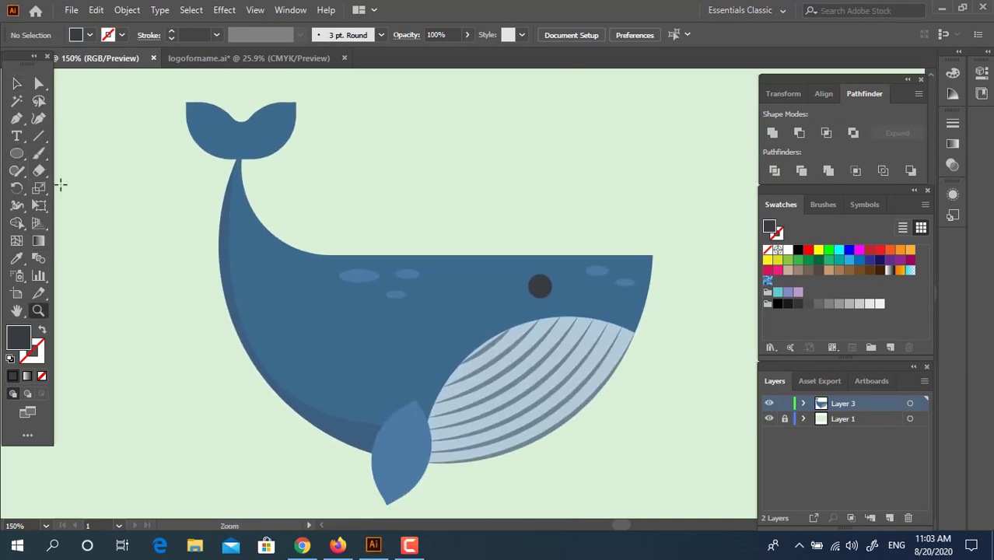
pyautogui.click(16, 119)
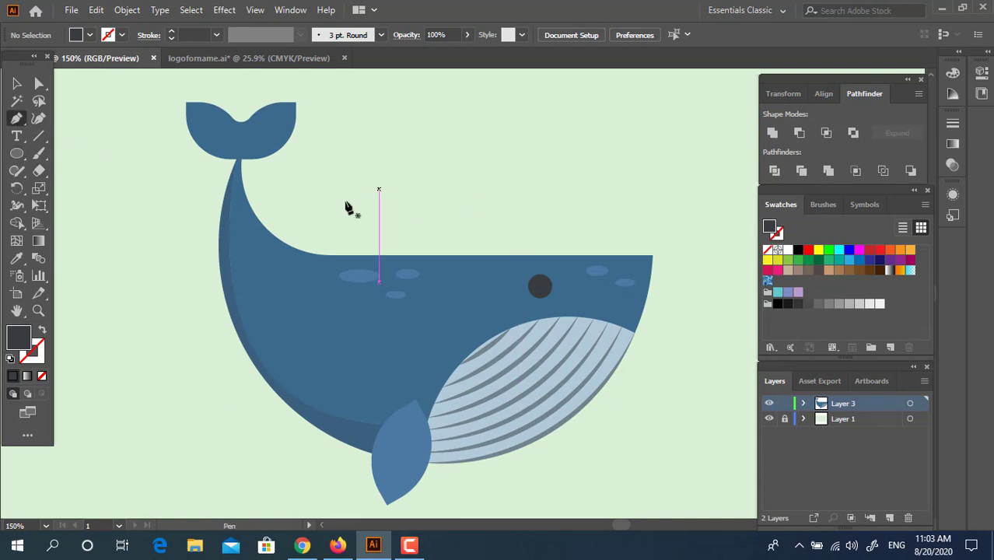